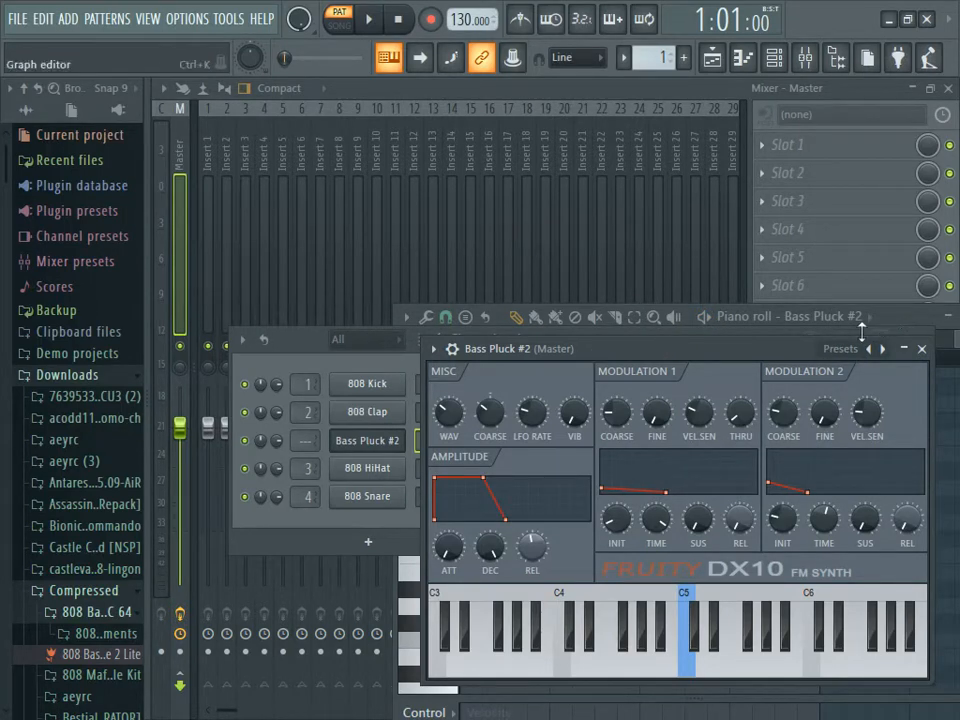
Step: Open the piano roll of the Bass Pluck #2 channel
{"action": "left_click", "coordinate": [362, 443]}
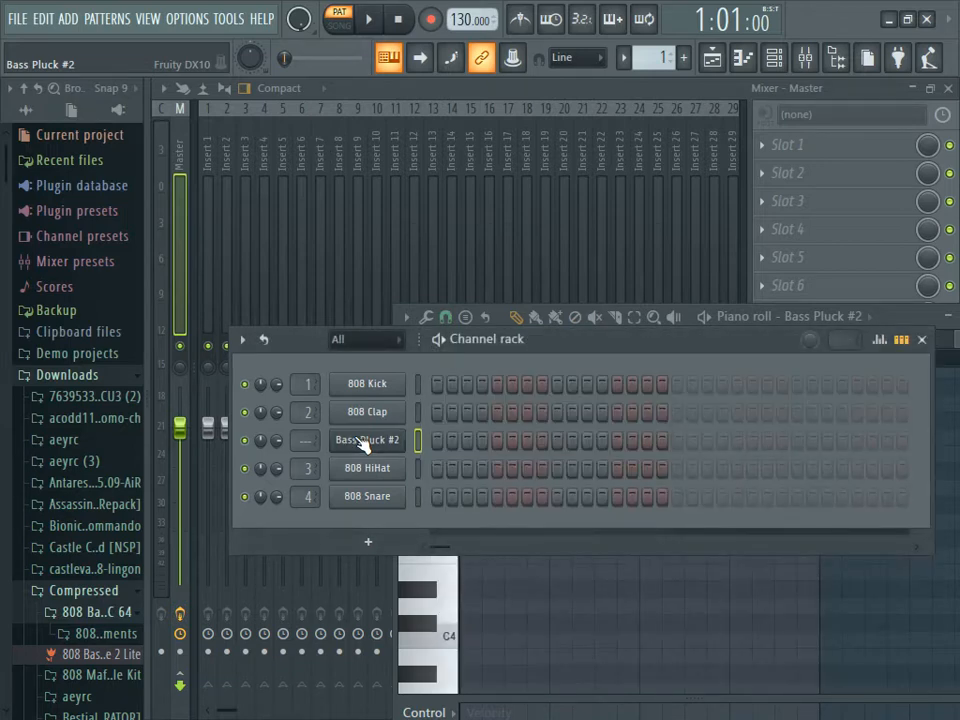
{"action": "right_click", "coordinate": [362, 443]}
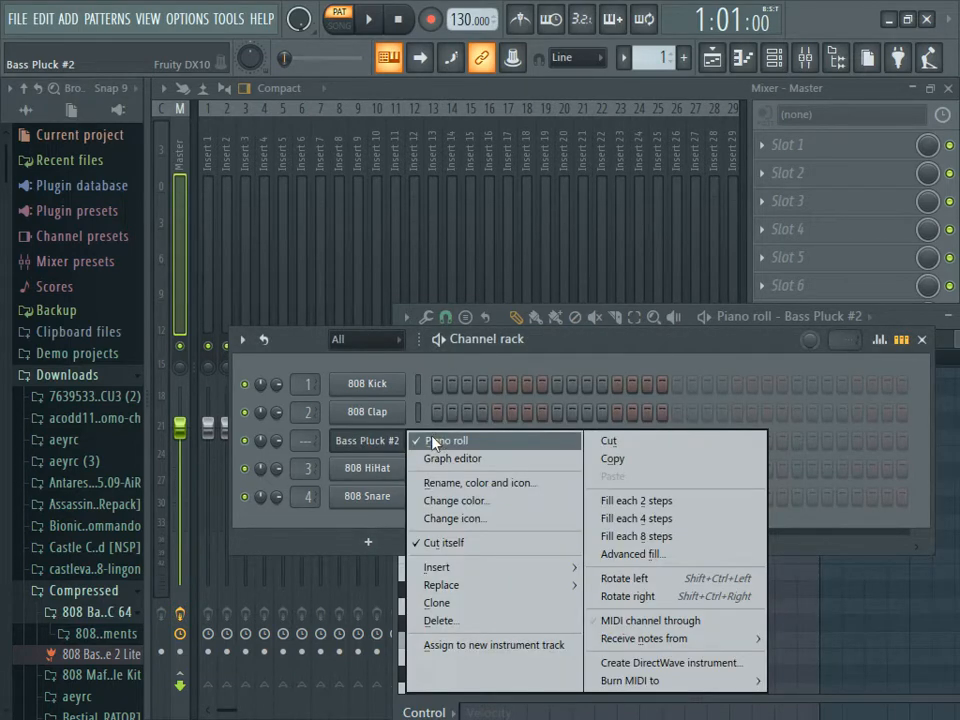
{"action": "left_click", "coordinate": [437, 440]}
{"action": "right_click", "coordinate": [381, 441]}
{"action": "left_click", "coordinate": [440, 442]}
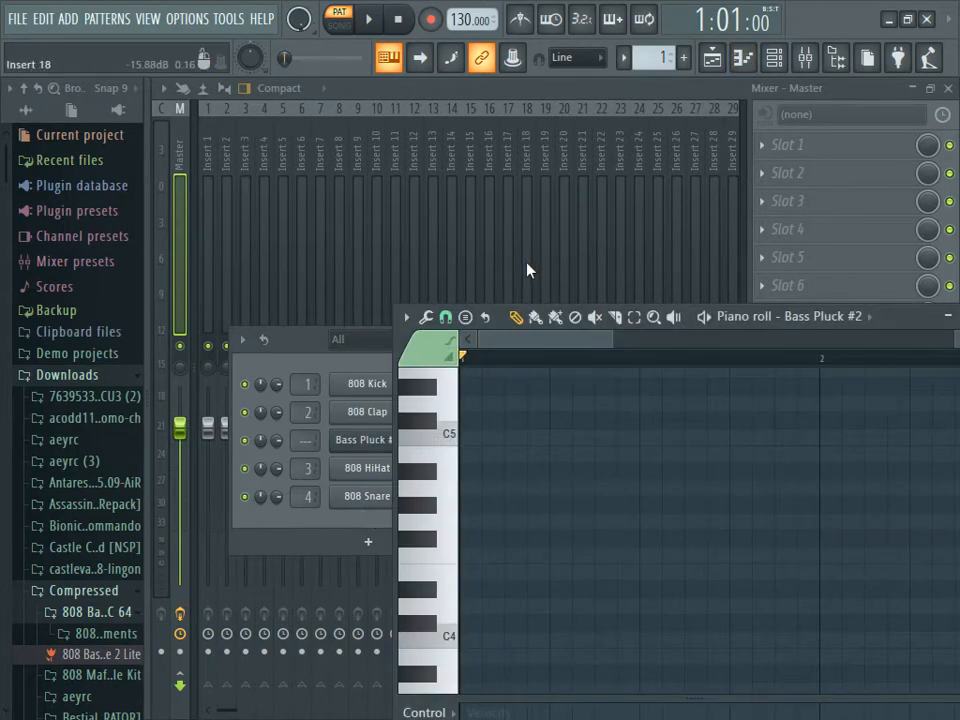
{"action": "scroll", "coordinate": [483, 431], "scroll_direction": "down", "scroll_amount": 2}
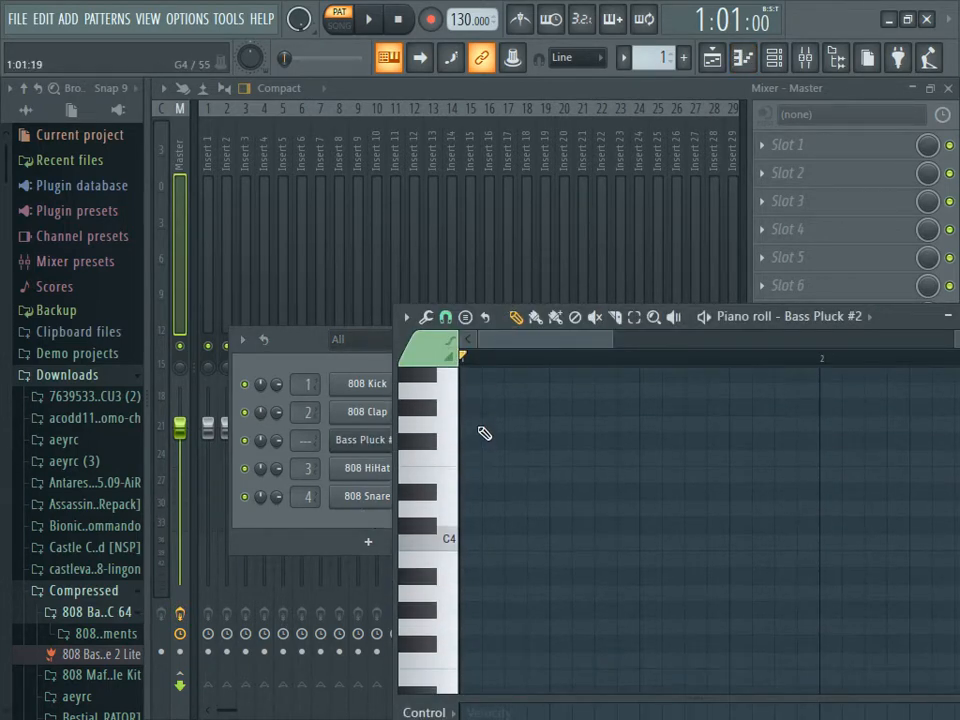
{"action": "scroll", "coordinate": [486, 435], "scroll_direction": "down", "scroll_amount": 5}
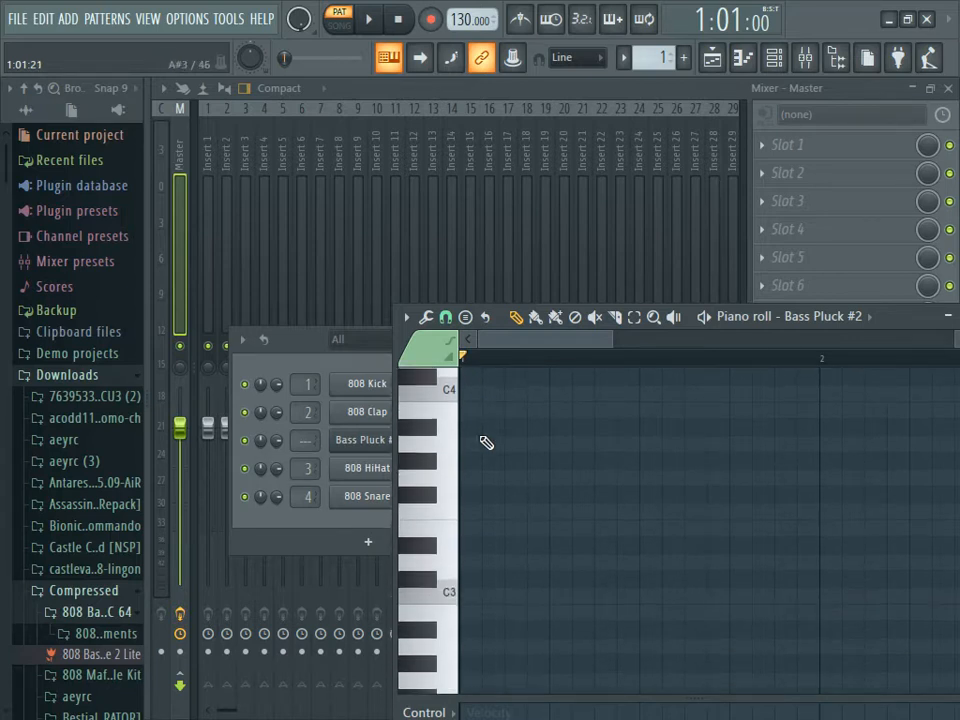
{"action": "scroll", "coordinate": [484, 460], "scroll_direction": "down", "scroll_amount": 1}
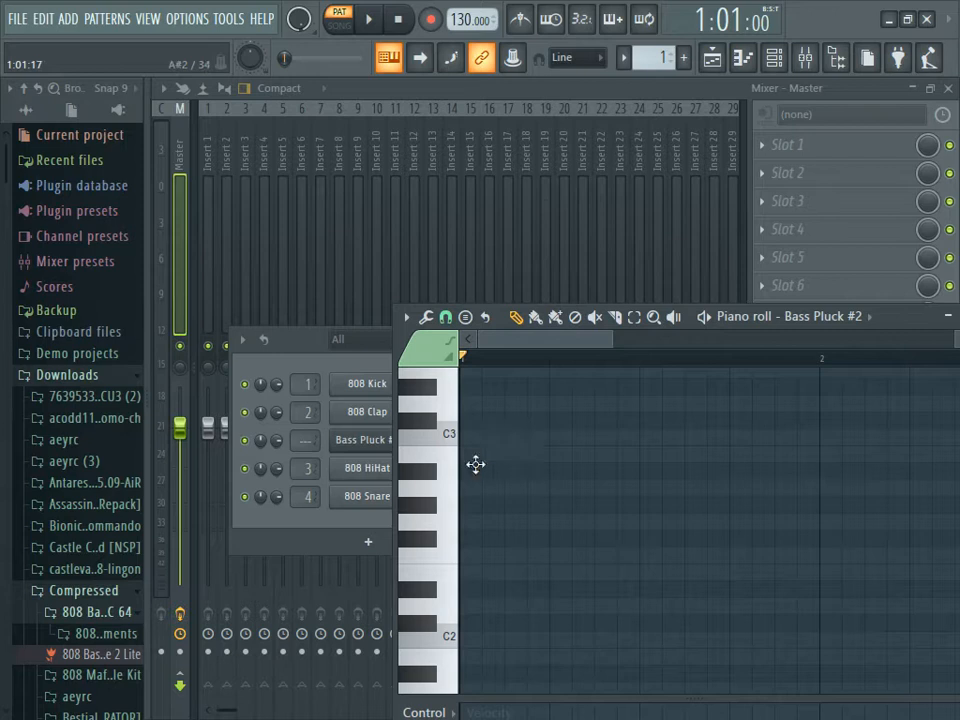
{"action": "left_click", "coordinate": [476, 469]}
{"action": "right_click", "coordinate": [502, 476]}
Step: Add a G#4 note at the start of bar 1 and lengthen it to about 7 steps
{"action": "scroll", "coordinate": [504, 481], "scroll_direction": "up", "scroll_amount": 3}
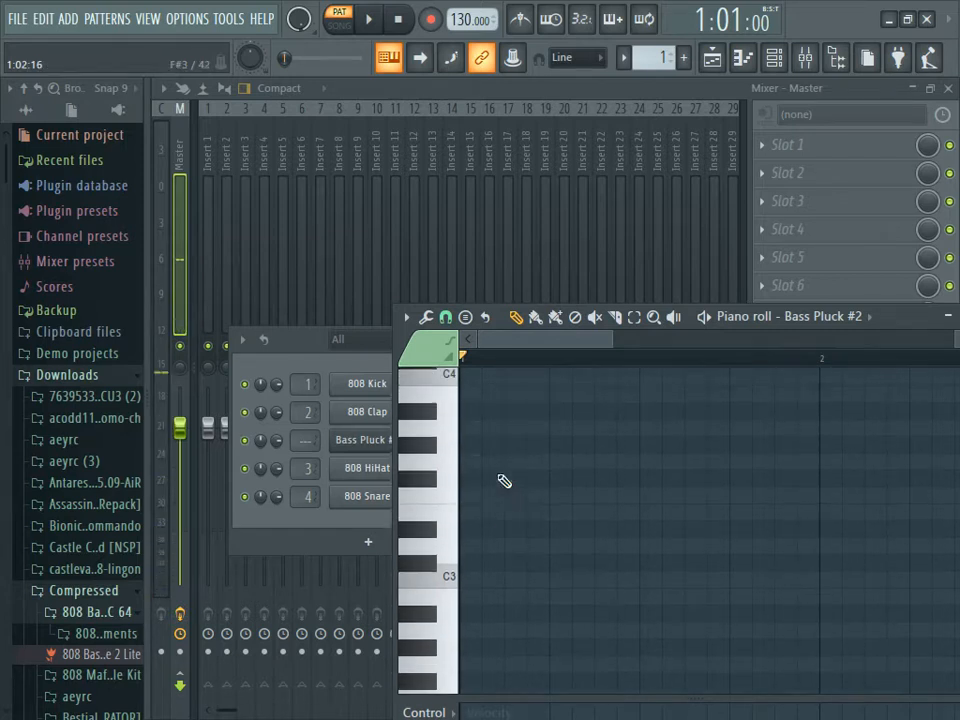
{"action": "scroll", "coordinate": [504, 481], "scroll_direction": "up", "scroll_amount": 1}
{"action": "left_click", "coordinate": [455, 457]}
{"action": "scroll", "coordinate": [487, 459], "scroll_direction": "up", "scroll_amount": 3}
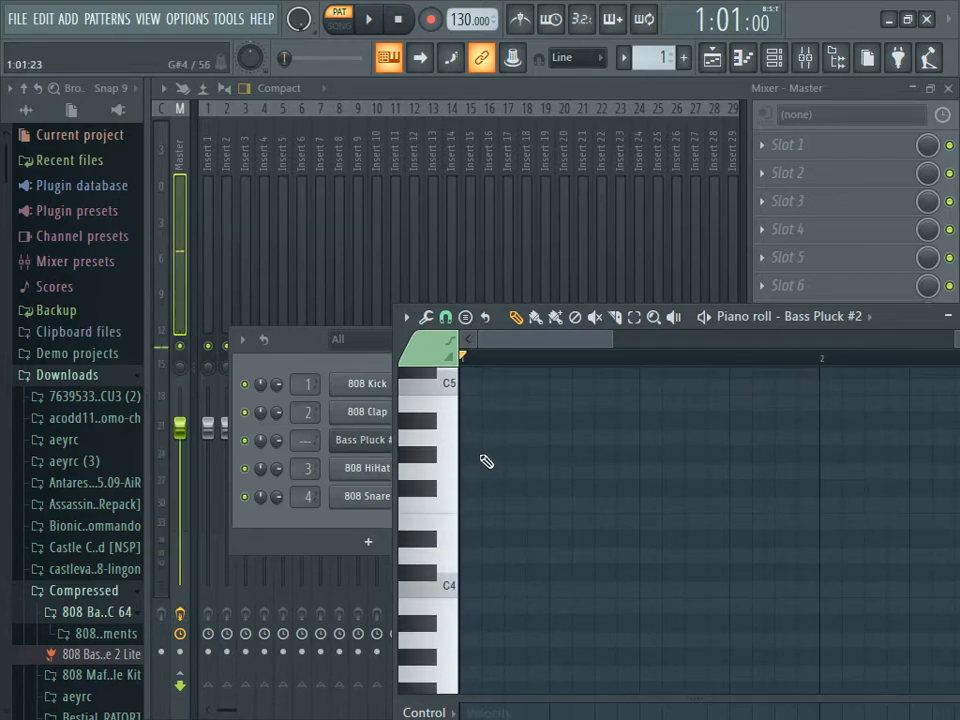
{"action": "left_click", "coordinate": [484, 456]}
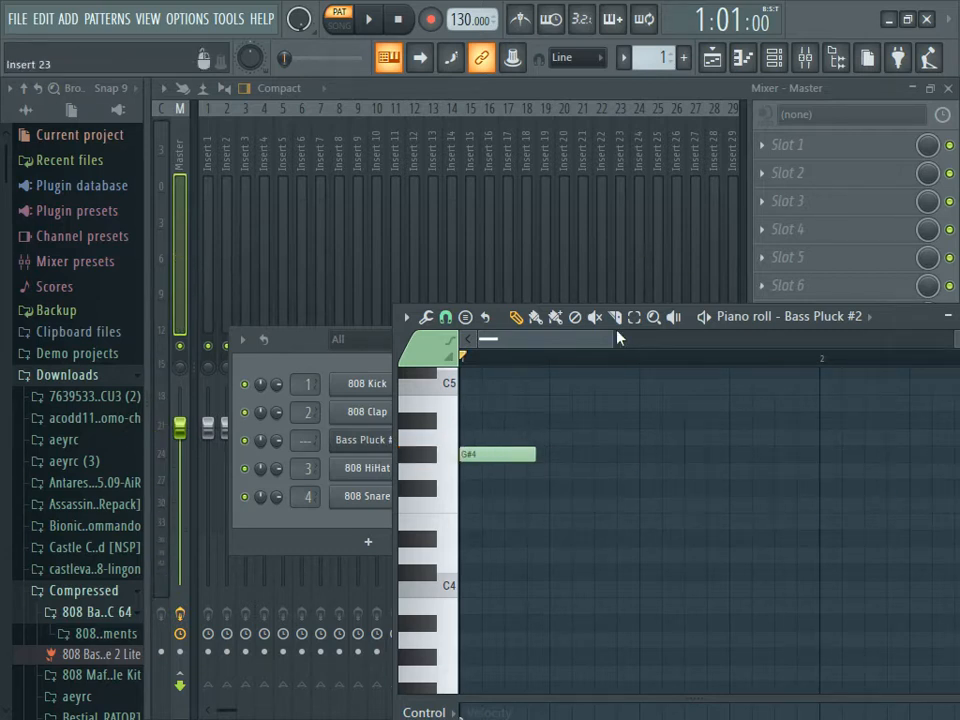
{"action": "left_click_drag", "start_coordinate": [537, 455], "coordinate": [617, 458]}
Step: Add a G#3 note starting at about 1:03:23 and extend the G#4 note to about 0:09:17
{"action": "scroll", "coordinate": [634, 485], "scroll_direction": "down", "scroll_amount": 2}
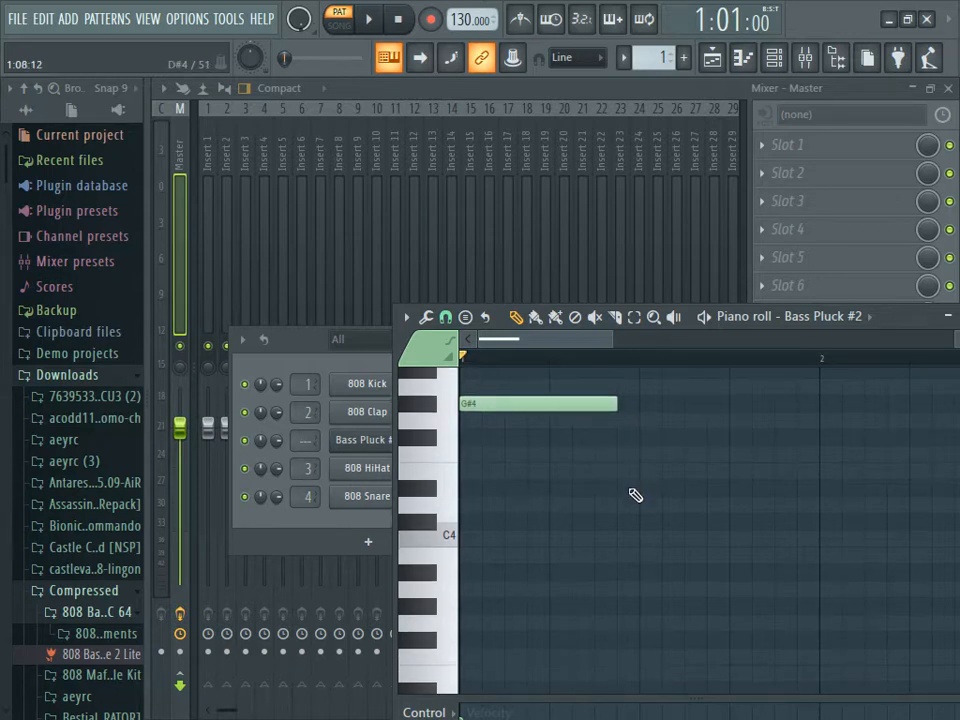
{"action": "scroll", "coordinate": [636, 498], "scroll_direction": "down", "scroll_amount": 4}
{"action": "left_click", "coordinate": [557, 541]}
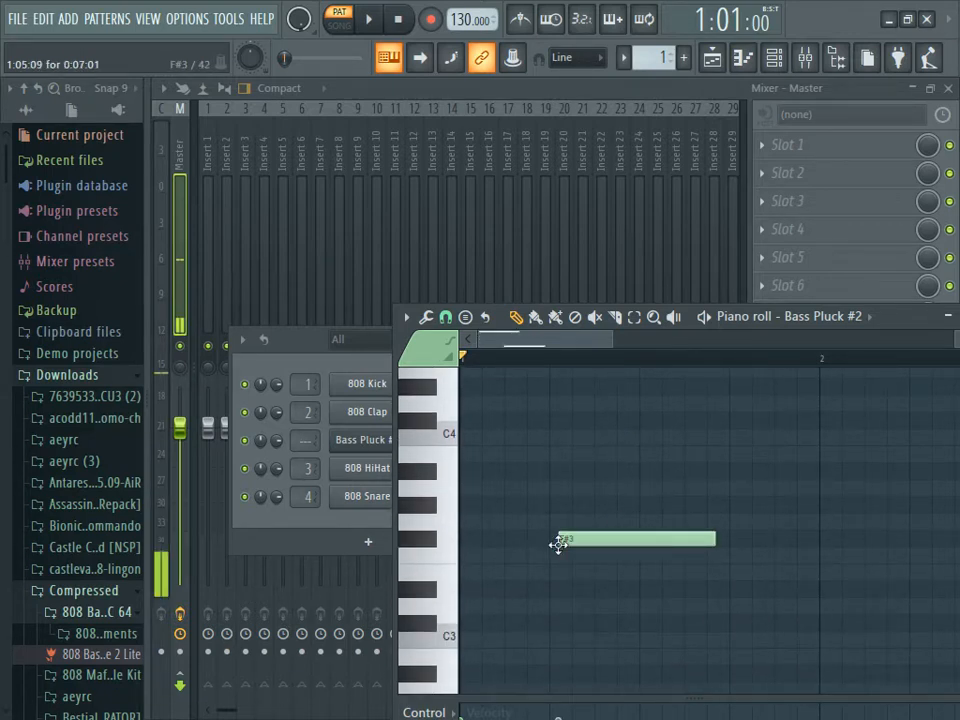
{"action": "mouse_move", "coordinate": [604, 540]}
{"action": "left_mouse_down"}
{"action": "mouse_move", "coordinate": [578, 510]}
{"action": "mouse_move", "coordinate": [572, 523]}
{"action": "left_mouse_up"}
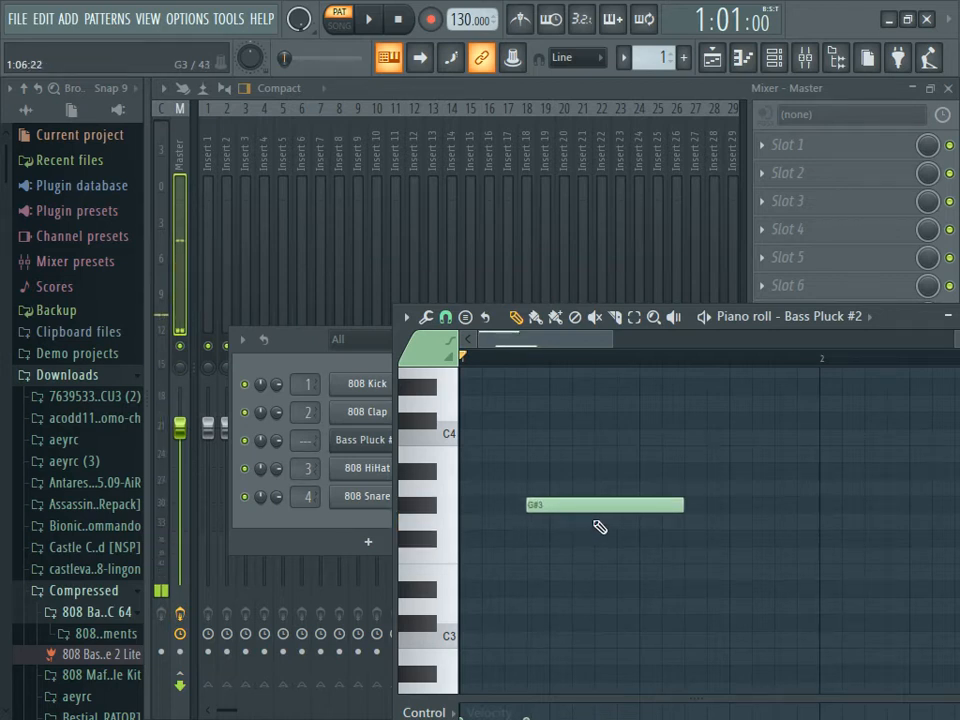
{"action": "scroll", "coordinate": [664, 489], "scroll_direction": "up", "scroll_amount": 4}
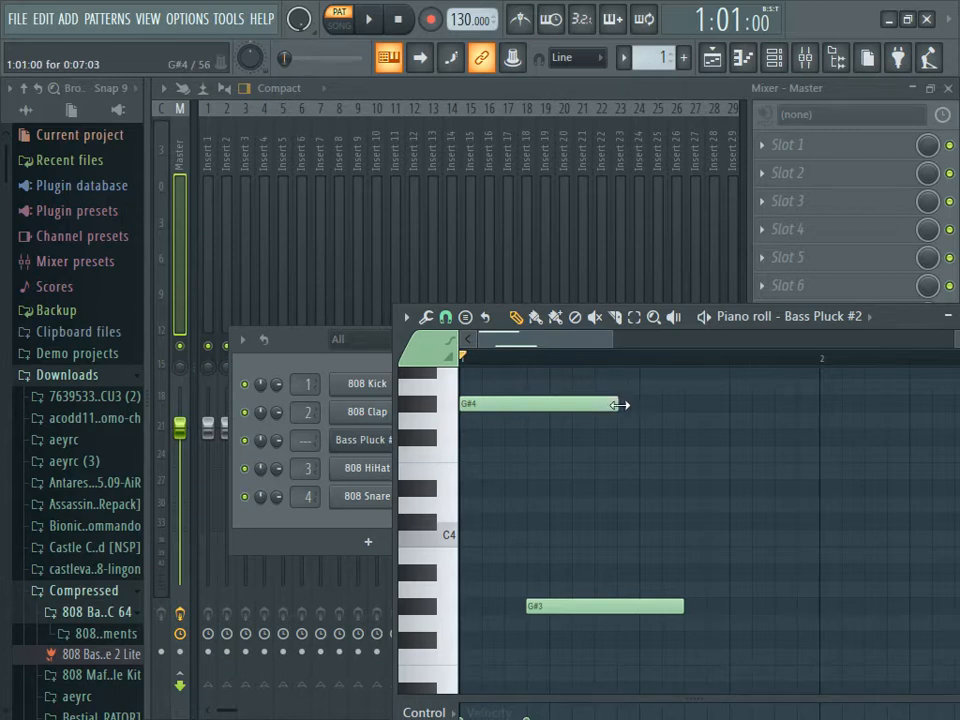
{"action": "left_click_drag", "start_coordinate": [620, 404], "coordinate": [677, 454]}
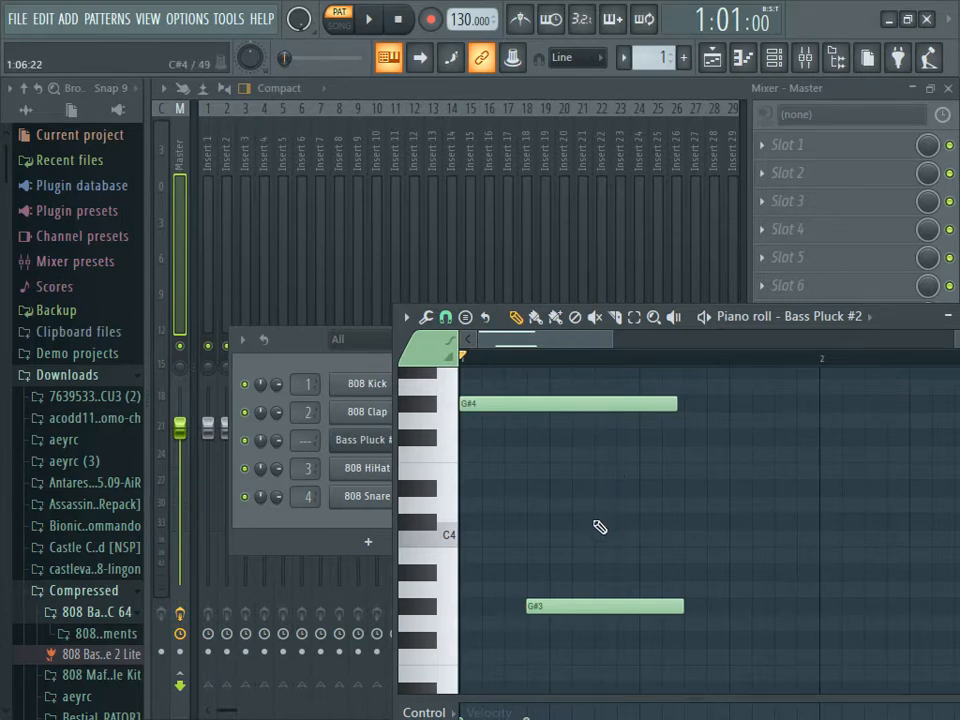
Step: Turn the G#3 note into a slide note in its note properties and play the pattern to hear the slide
{"action": "double_click", "coordinate": [580, 604]}
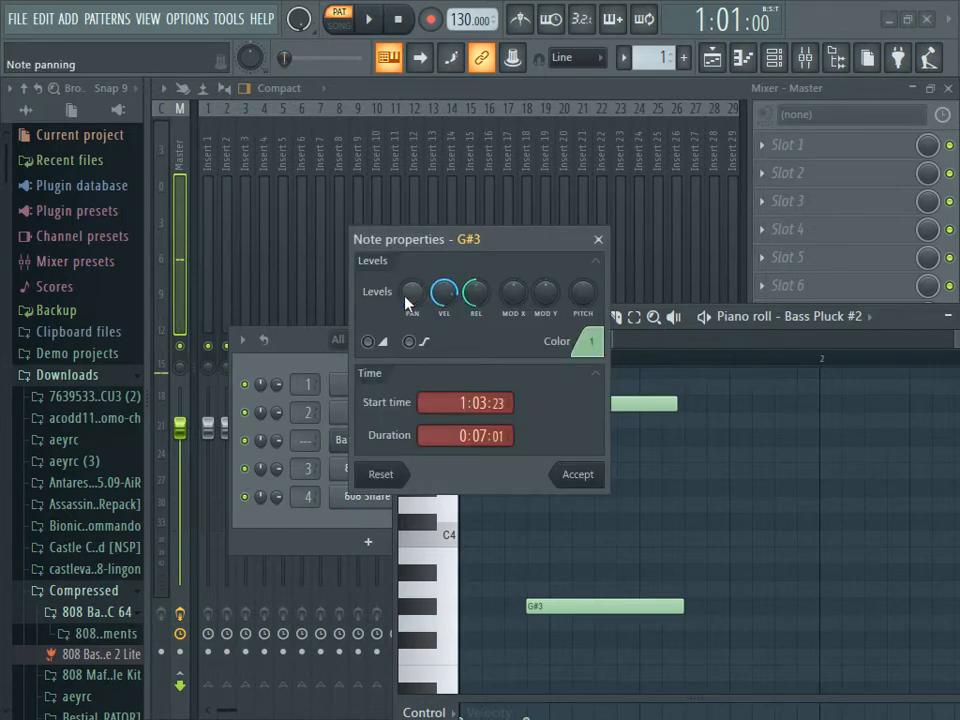
{"action": "left_click", "coordinate": [368, 342]}
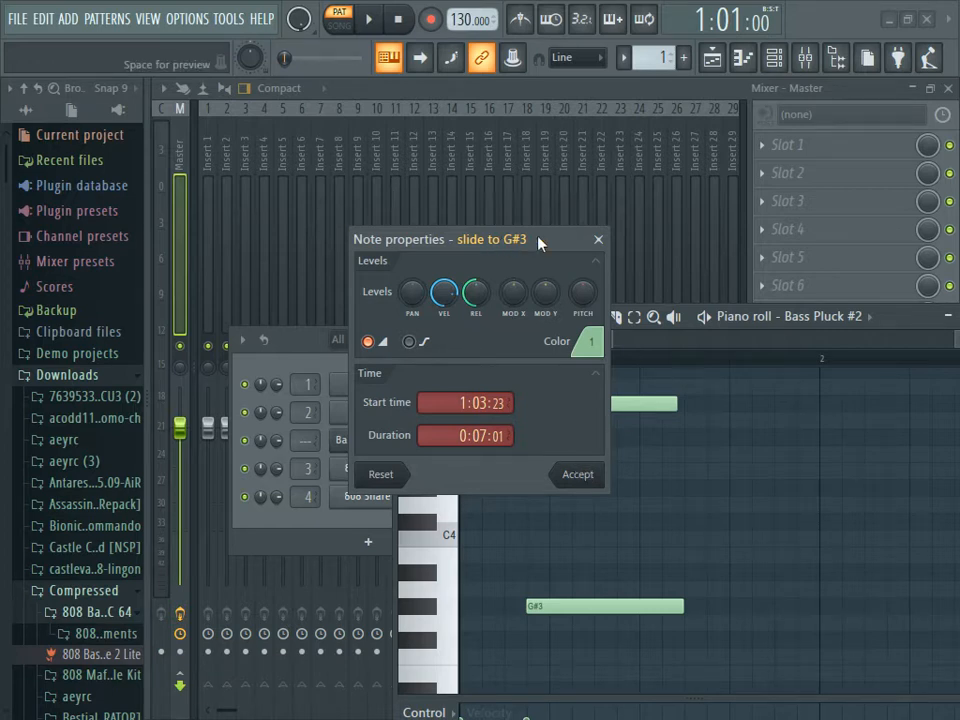
{"action": "left_click_drag", "start_coordinate": [540, 243], "coordinate": [790, 377]}
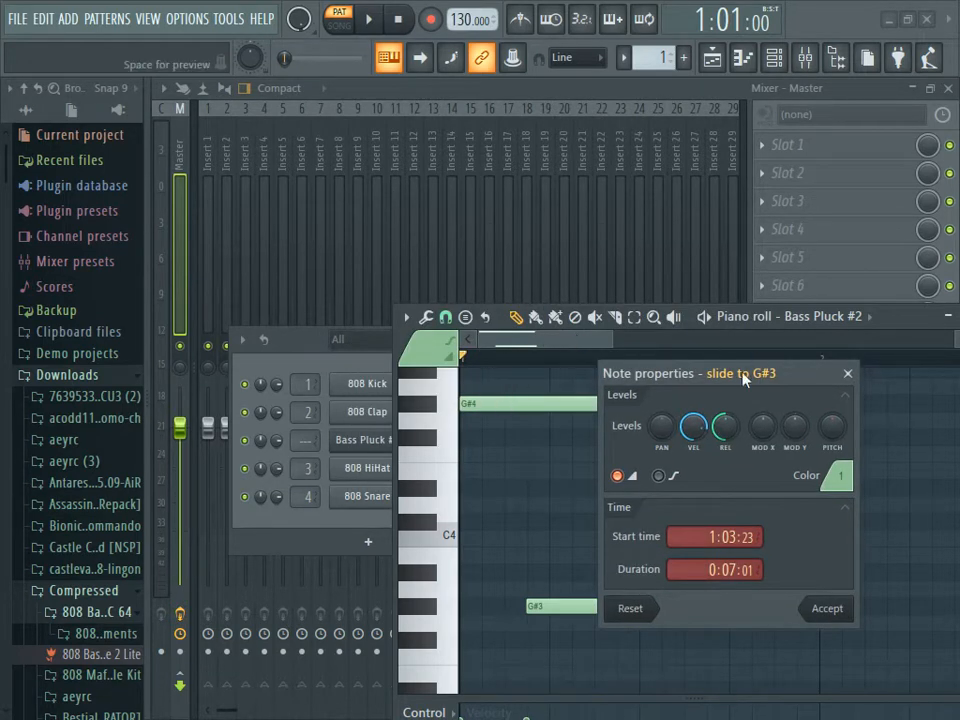
{"action": "left_click", "coordinate": [826, 609]}
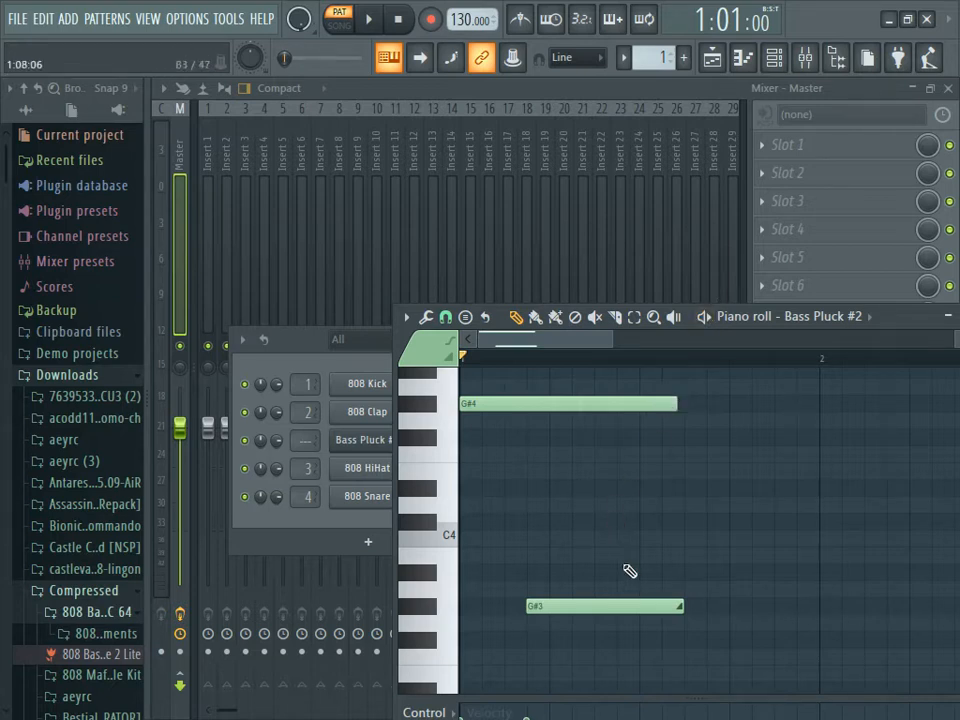
{"action": "left_click", "coordinate": [369, 19]}
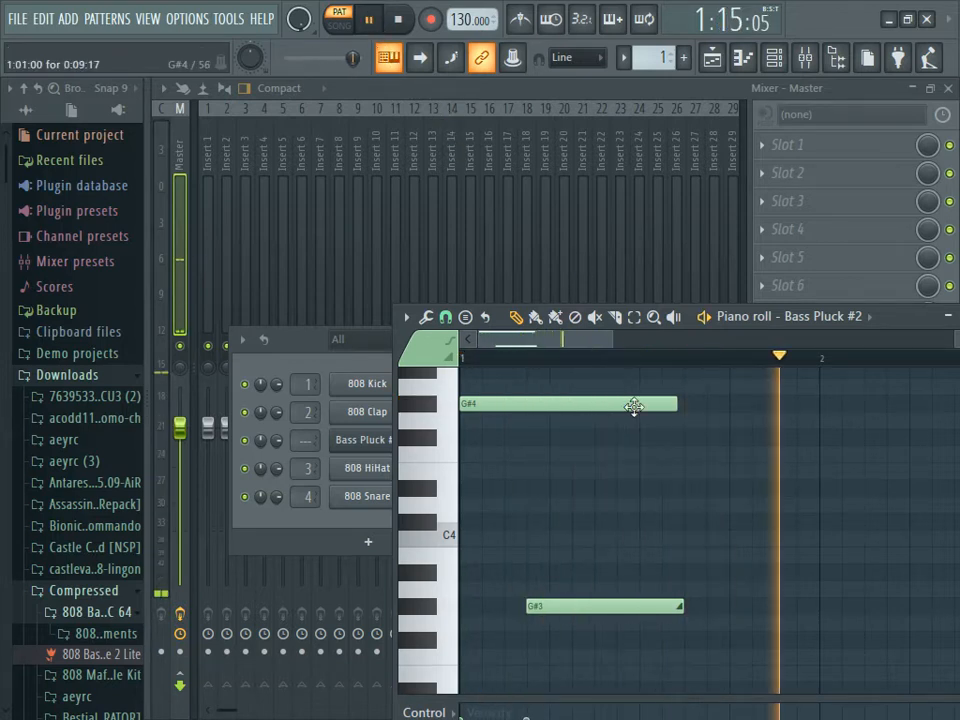
{"action": "left_click", "coordinate": [397, 19]}
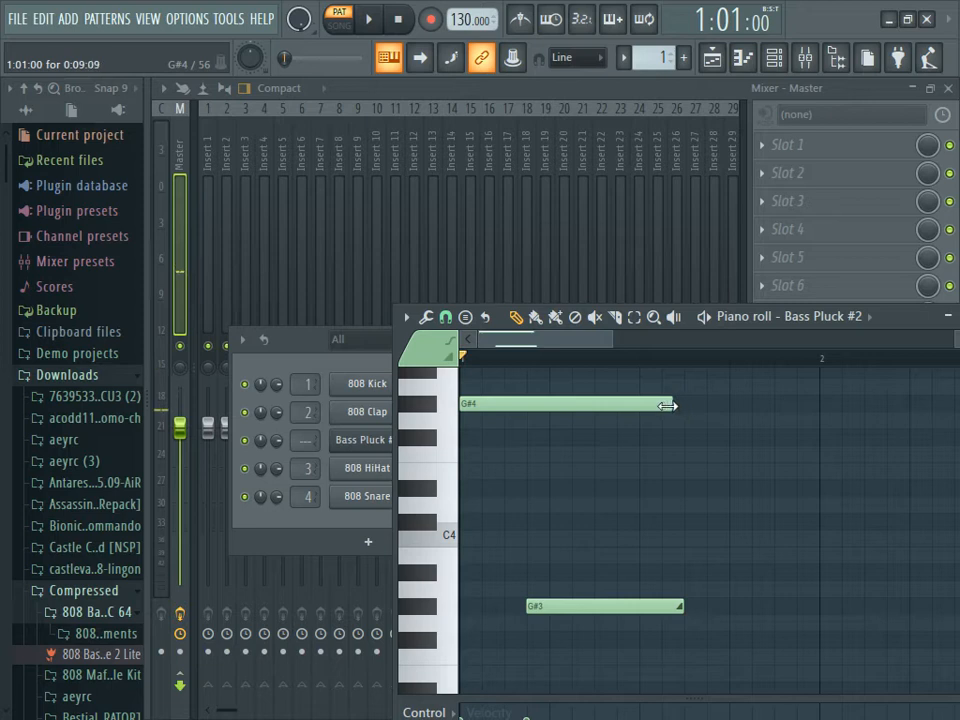
Step: Shorten the G#4 note to about 6 steps and the G#3 slide note to about 3 steps, and play the pattern
{"action": "left_click_drag", "start_coordinate": [676, 404], "coordinate": [594, 413]}
{"action": "left_click_drag", "start_coordinate": [681, 606], "coordinate": [606, 625]}
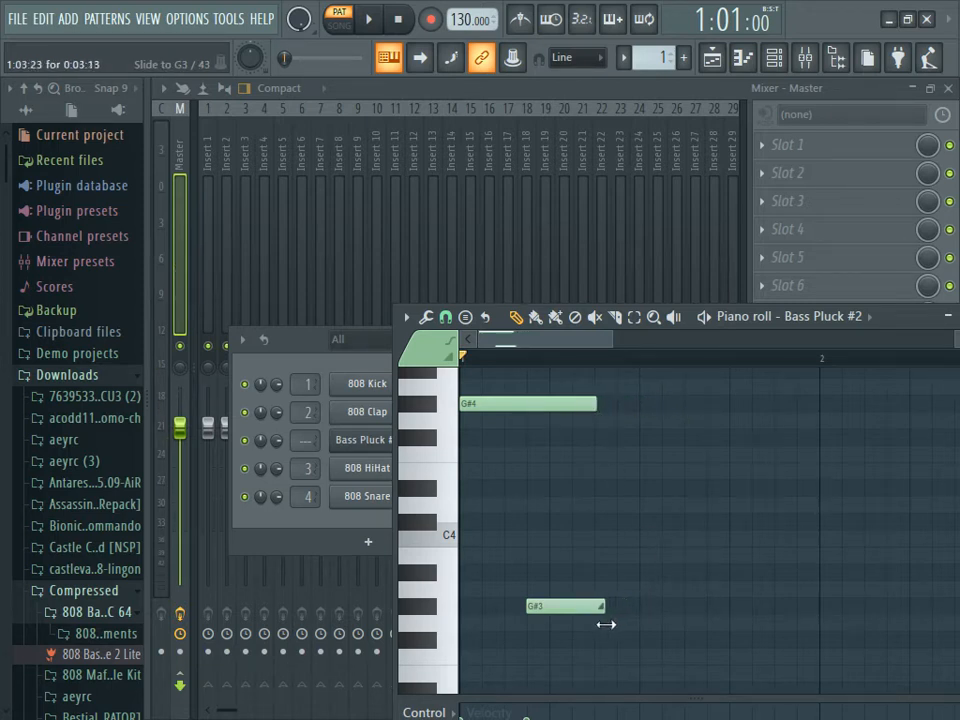
{"action": "left_click", "coordinate": [369, 20]}
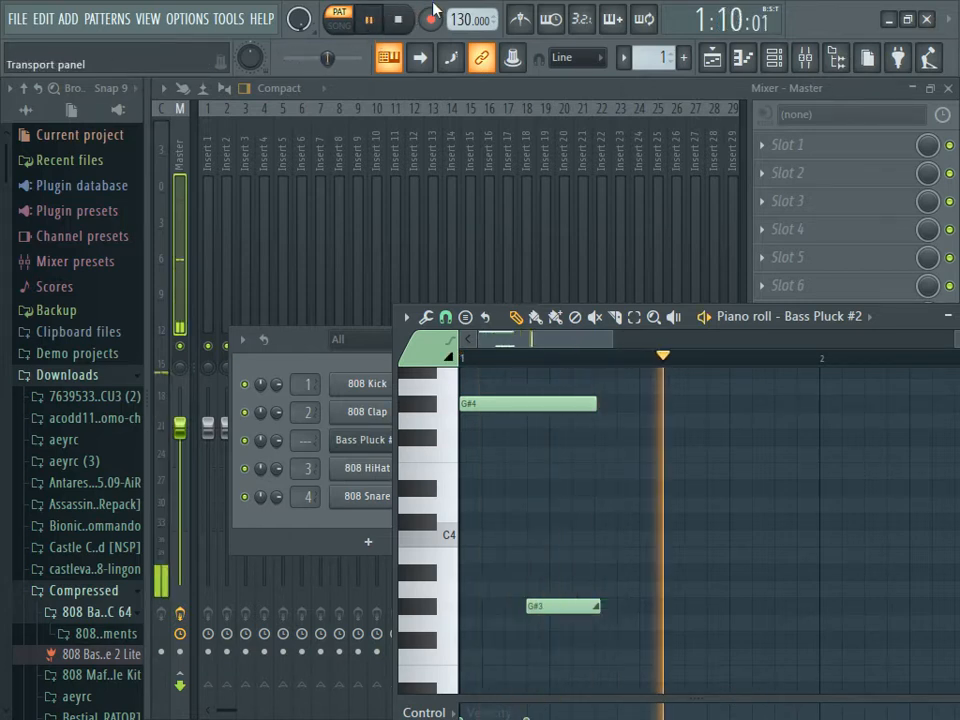
{"action": "left_click", "coordinate": [398, 19]}
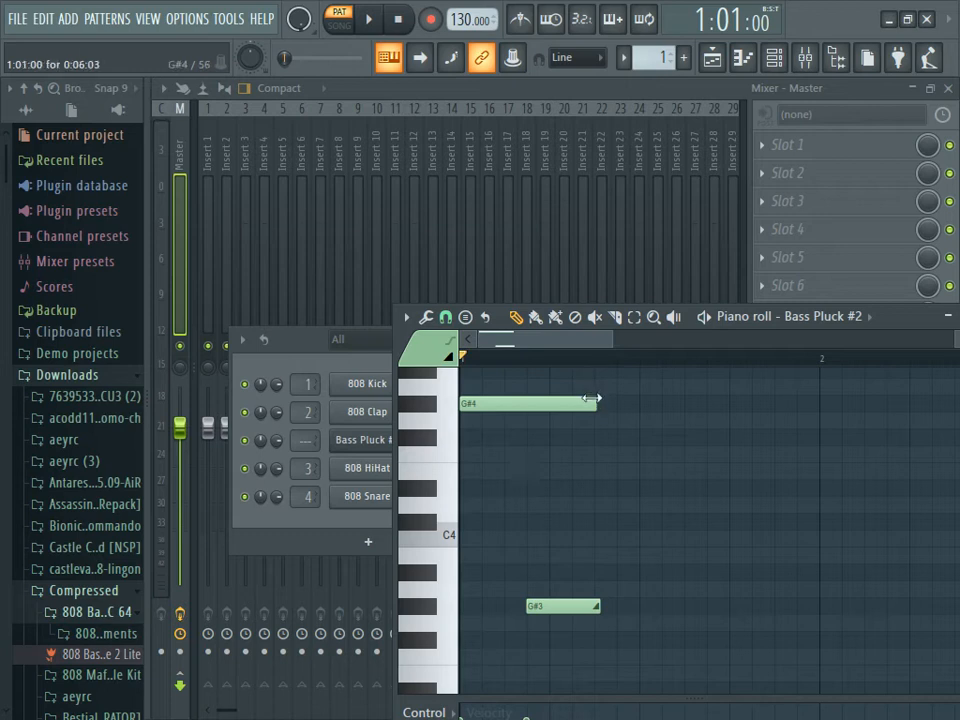
Step: Extend the G#4 note to about 0:08:18, shift the G#3 slide note about one step later with a matching end, and play the pattern
{"action": "left_click_drag", "start_coordinate": [594, 401], "coordinate": [656, 445]}
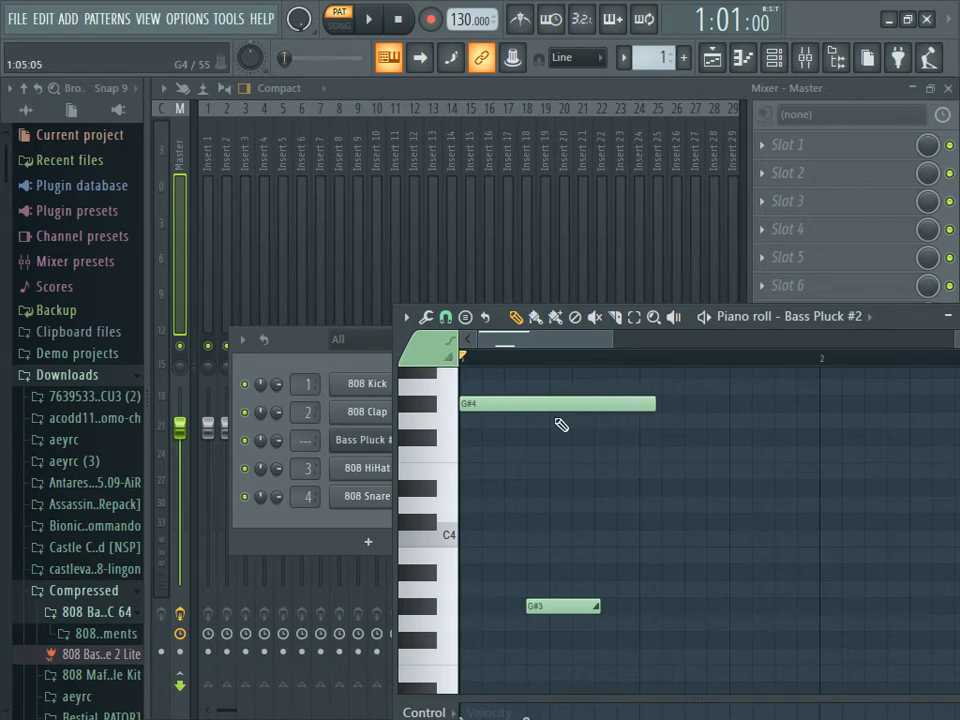
{"action": "mouse_move", "coordinate": [557, 599]}
{"action": "left_mouse_down"}
{"action": "mouse_move", "coordinate": [611, 620]}
{"action": "mouse_move", "coordinate": [620, 603]}
{"action": "mouse_move", "coordinate": [559, 599]}
{"action": "left_mouse_up"}
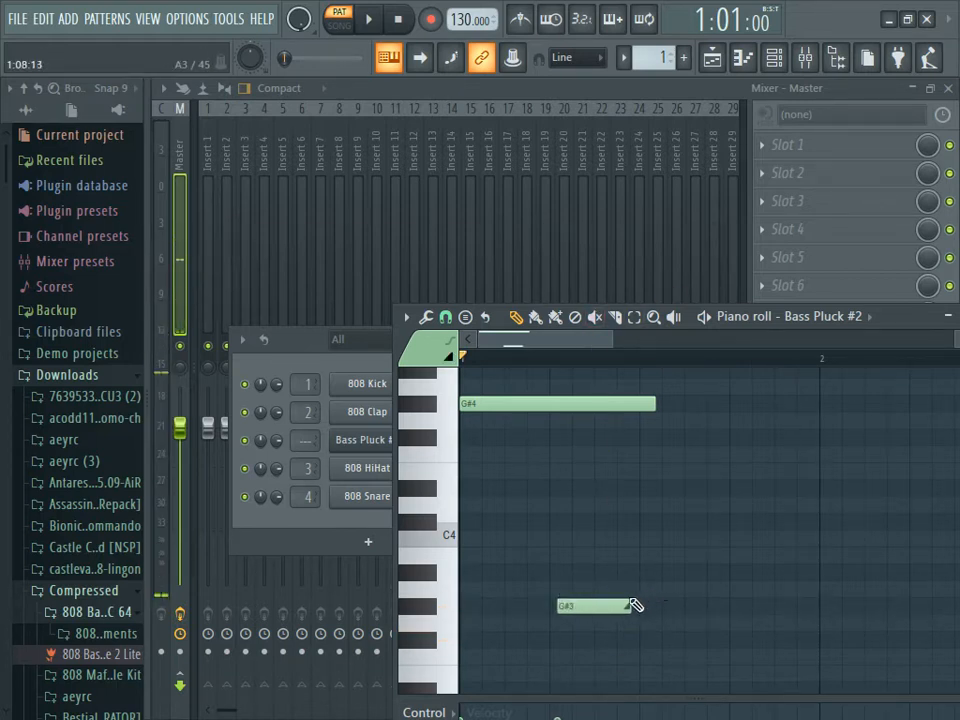
{"action": "left_click_drag", "start_coordinate": [631, 606], "coordinate": [657, 607]}
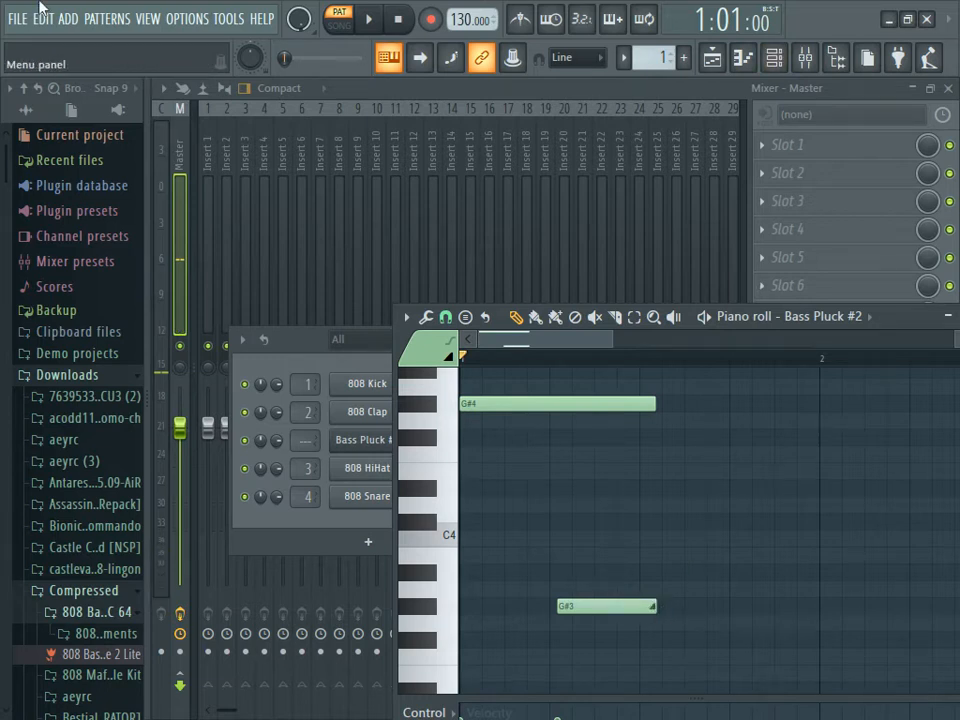
{"action": "left_click", "coordinate": [368, 19]}
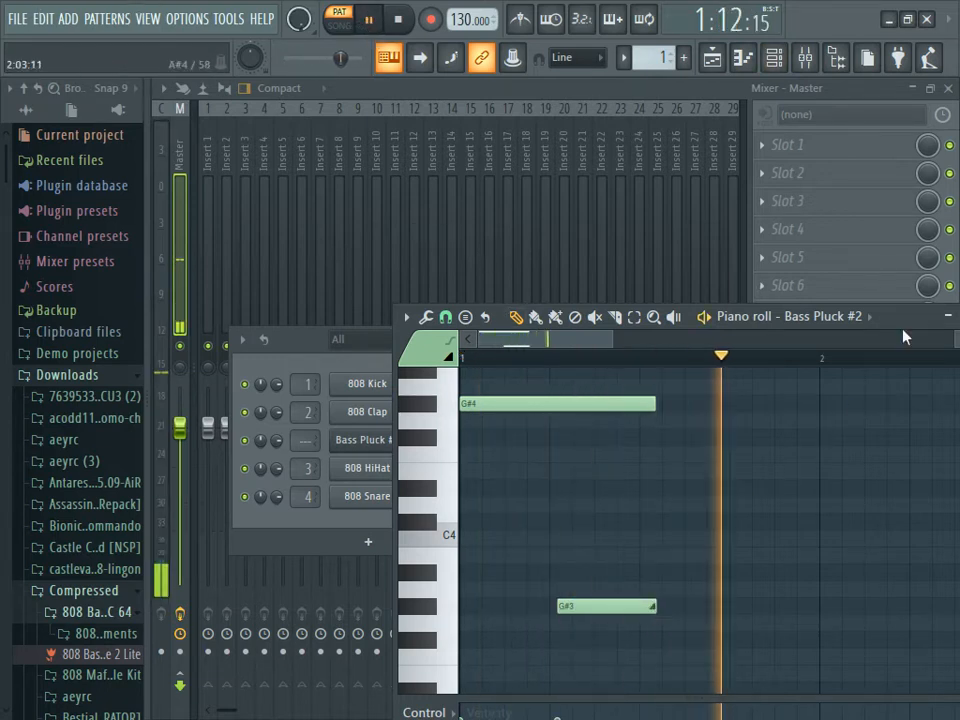
{"action": "left_click", "coordinate": [398, 19]}
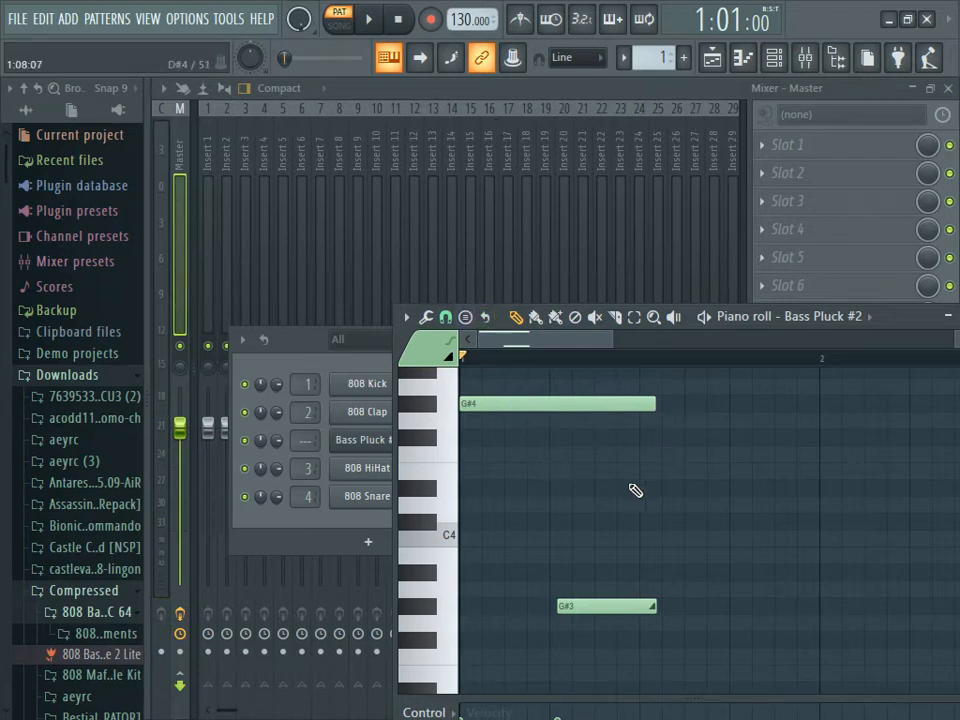
Step: Stretch the G#3 slide note to about 0:08:14 starting at about 1:01:09, and play the pattern
{"action": "left_click_drag", "start_coordinate": [597, 600], "coordinate": [661, 618]}
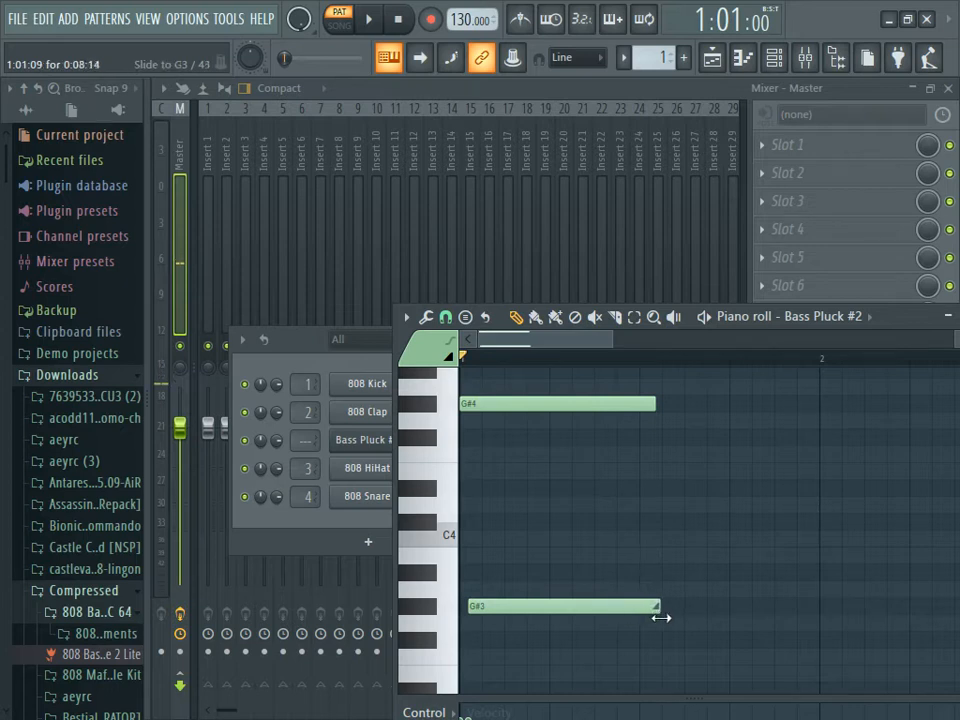
{"action": "left_click", "coordinate": [367, 37]}
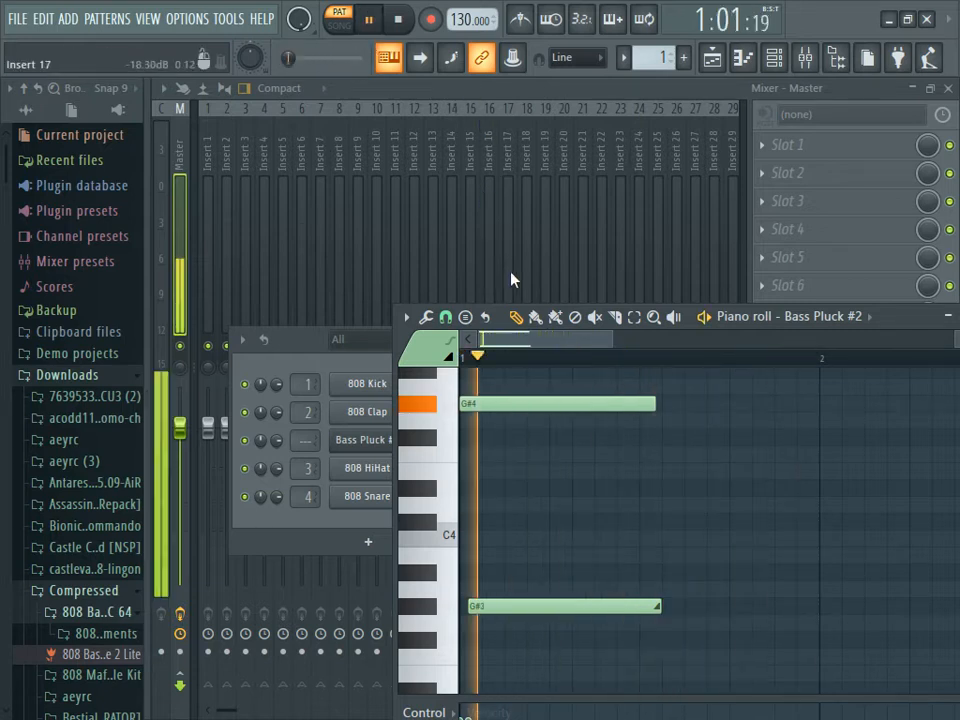
{"action": "left_click", "coordinate": [398, 19]}
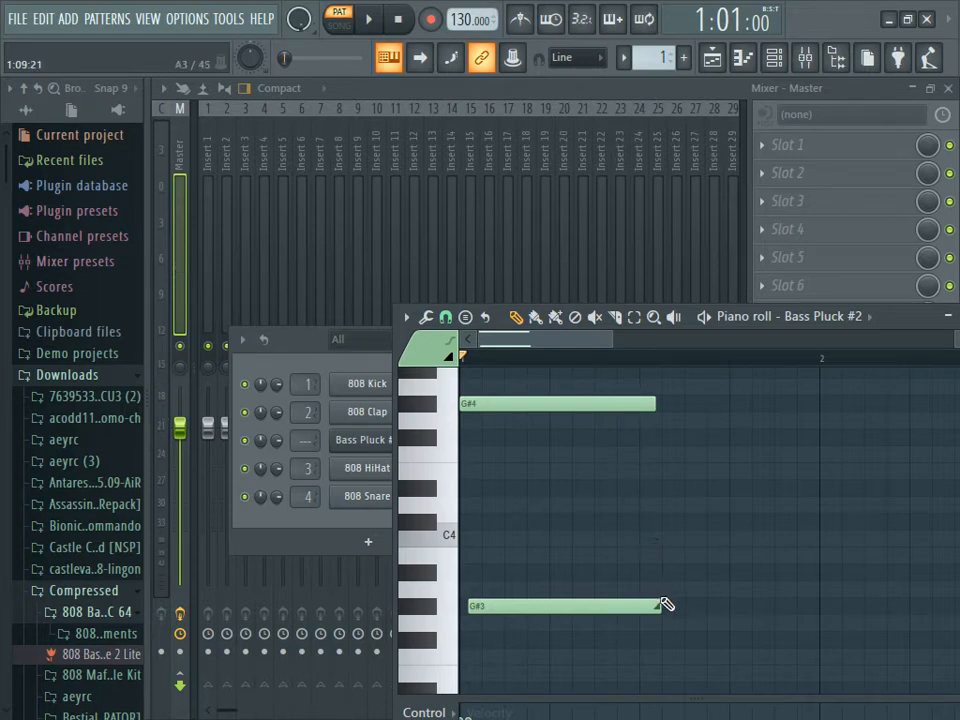
{"action": "left_click", "coordinate": [376, 21]}
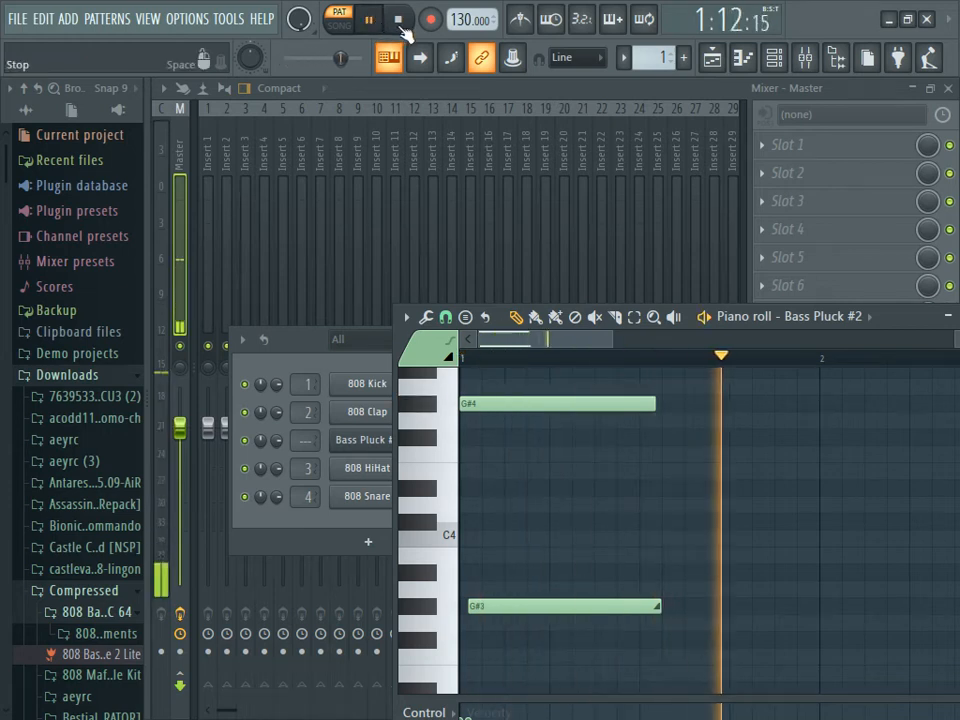
{"action": "left_click", "coordinate": [397, 20]}
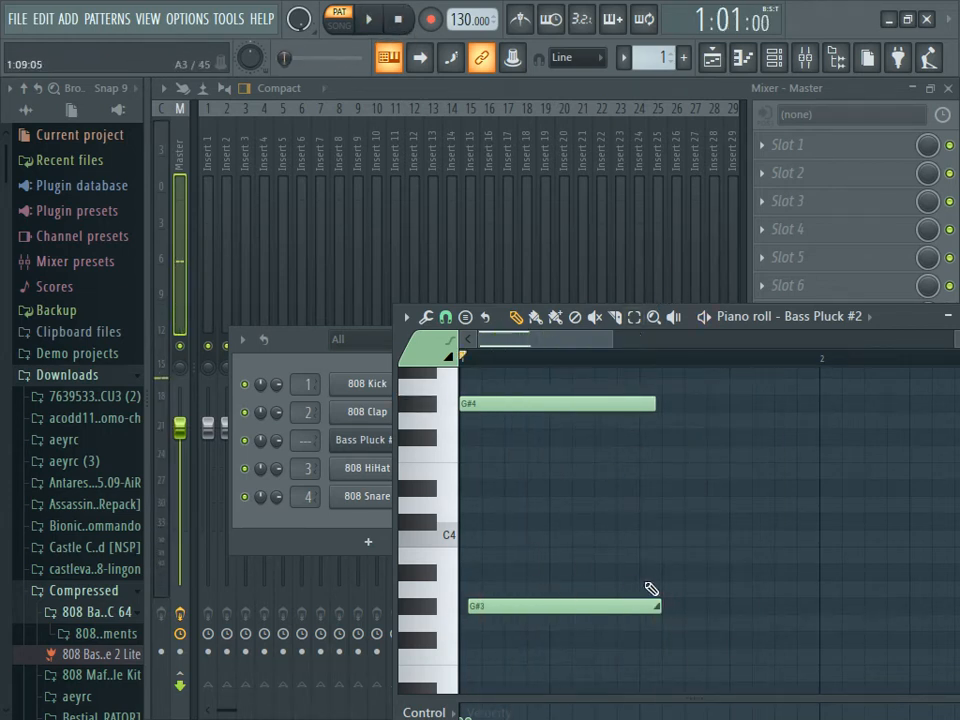
Step: Shorten both notes to under 3 steps and move the G#3 slide note to the start of bar 1
{"action": "left_click_drag", "start_coordinate": [641, 605], "coordinate": [595, 606]}
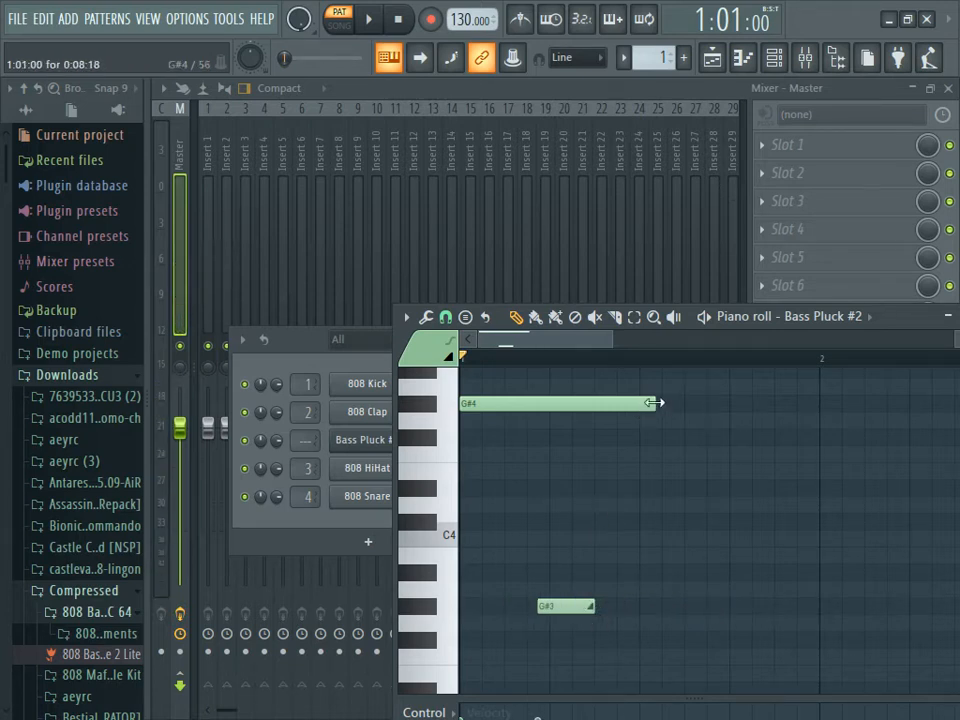
{"action": "left_click_drag", "start_coordinate": [655, 402], "coordinate": [527, 403]}
{"action": "left_click_drag", "start_coordinate": [561, 604], "coordinate": [477, 606]}
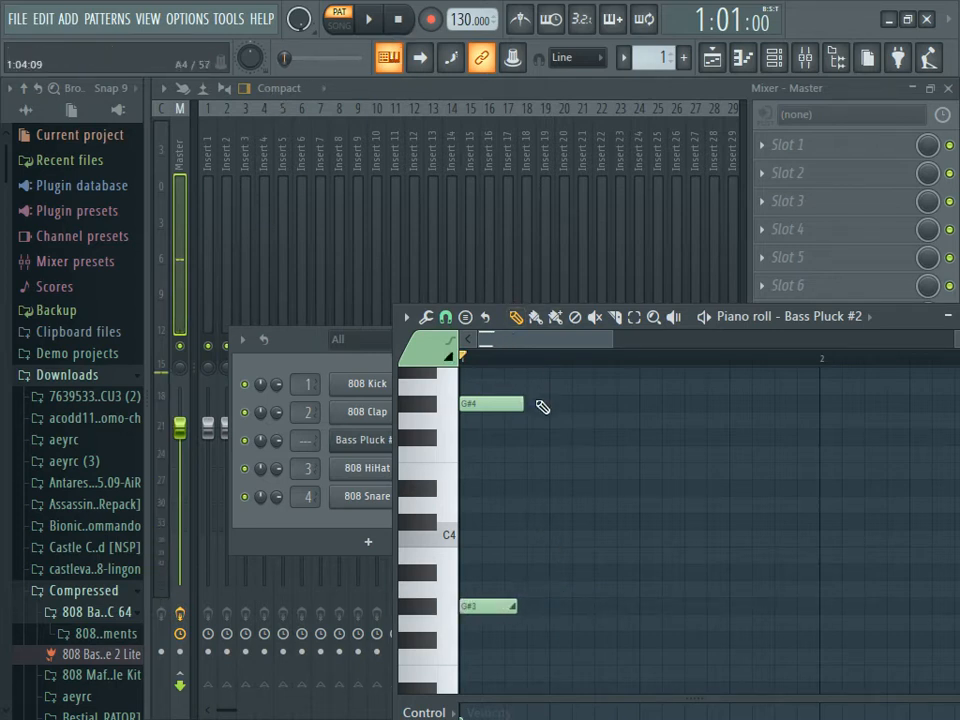
Step: Audition the G#3 slide note and play the pattern with both short notes starting together
{"action": "left_click", "coordinate": [497, 603]}
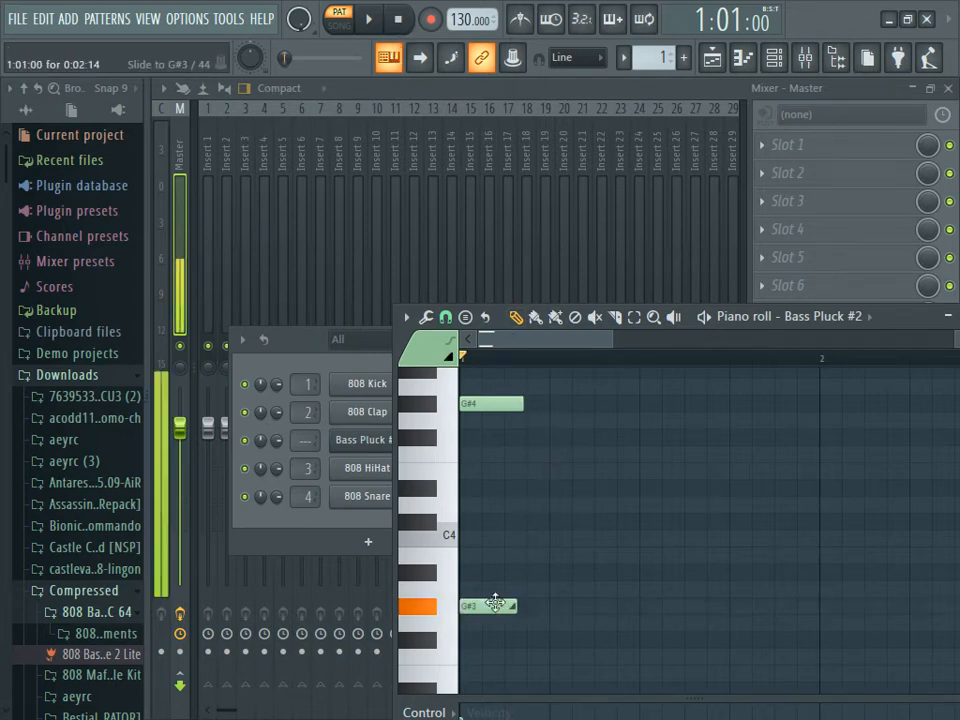
{"action": "left_click", "coordinate": [370, 20]}
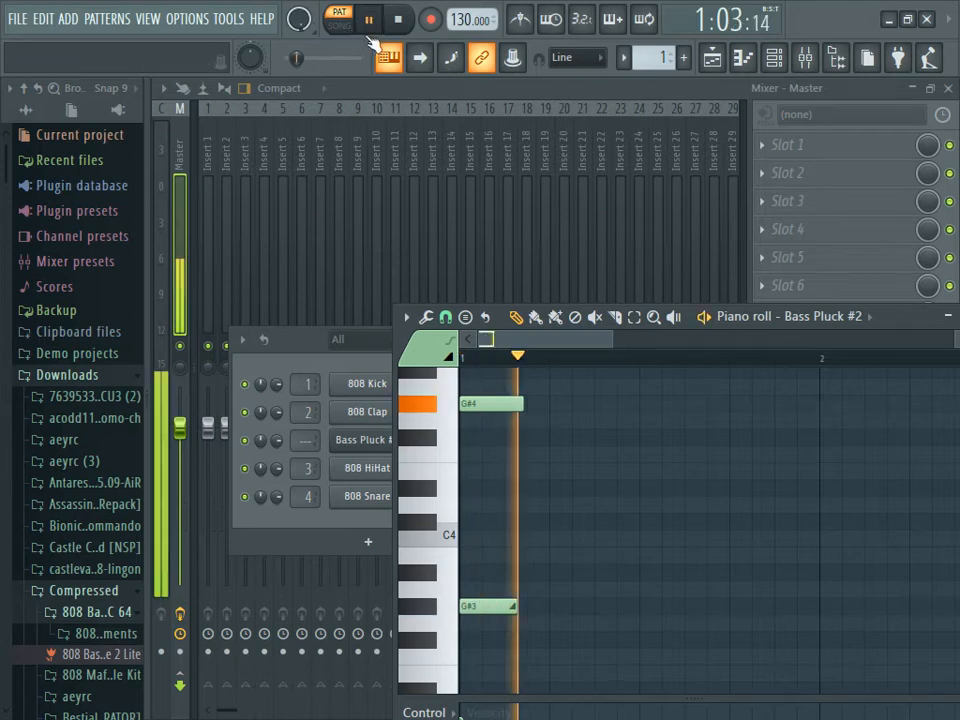
{"action": "left_click", "coordinate": [395, 22]}
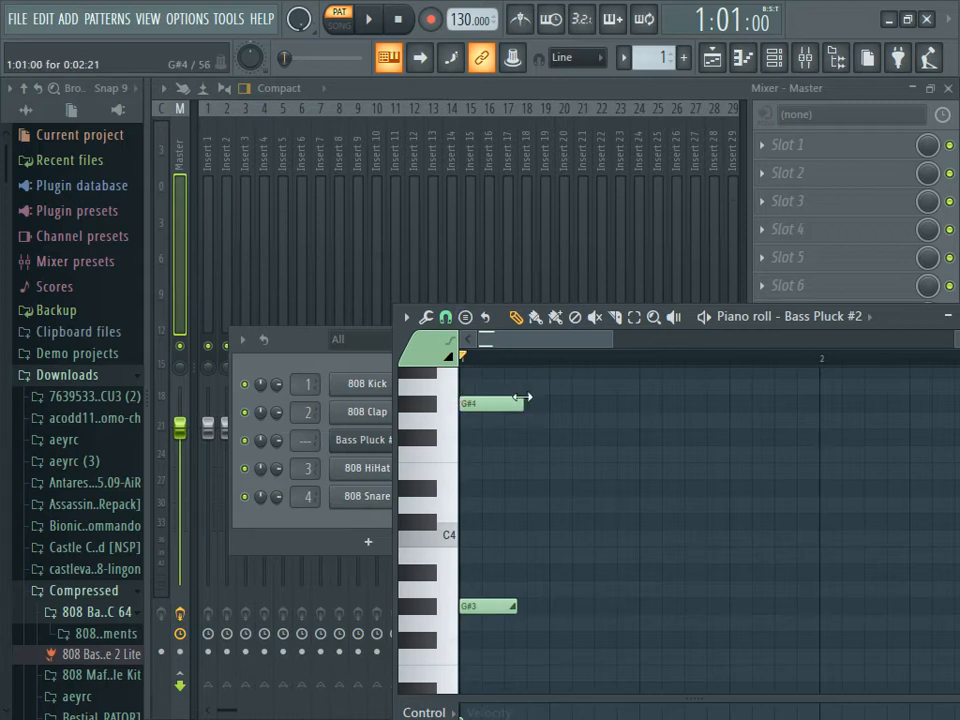
Step: Shorten the G#4 note to about 0:01:00, well below the slide note's length, and play the pattern
{"action": "left_click_drag", "start_coordinate": [520, 397], "coordinate": [484, 400]}
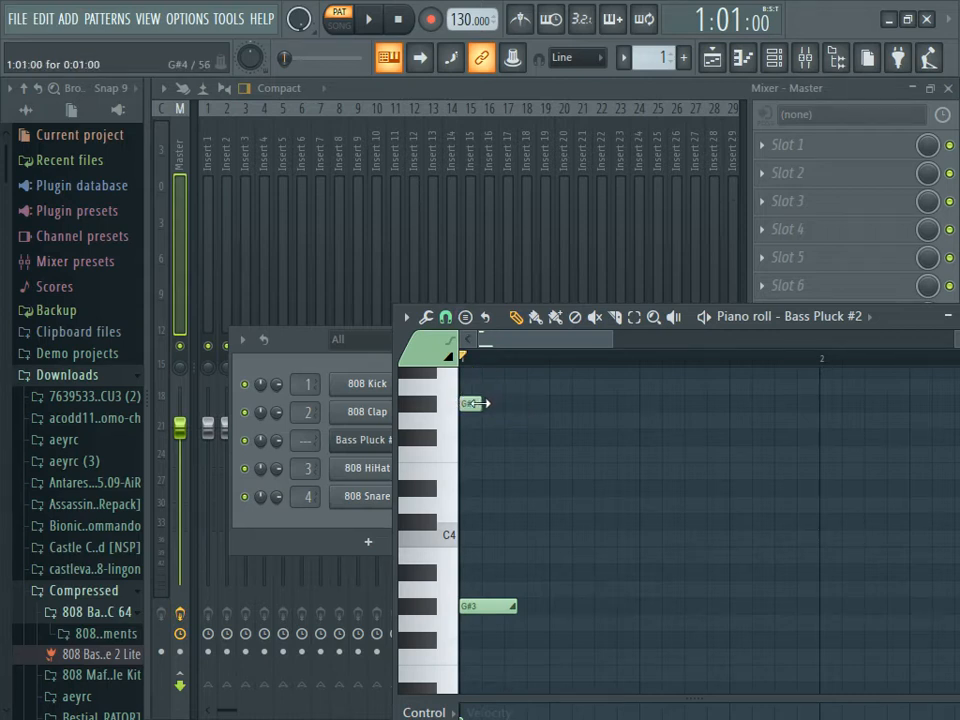
{"action": "left_click", "coordinate": [370, 21]}
{"action": "left_click", "coordinate": [399, 20]}
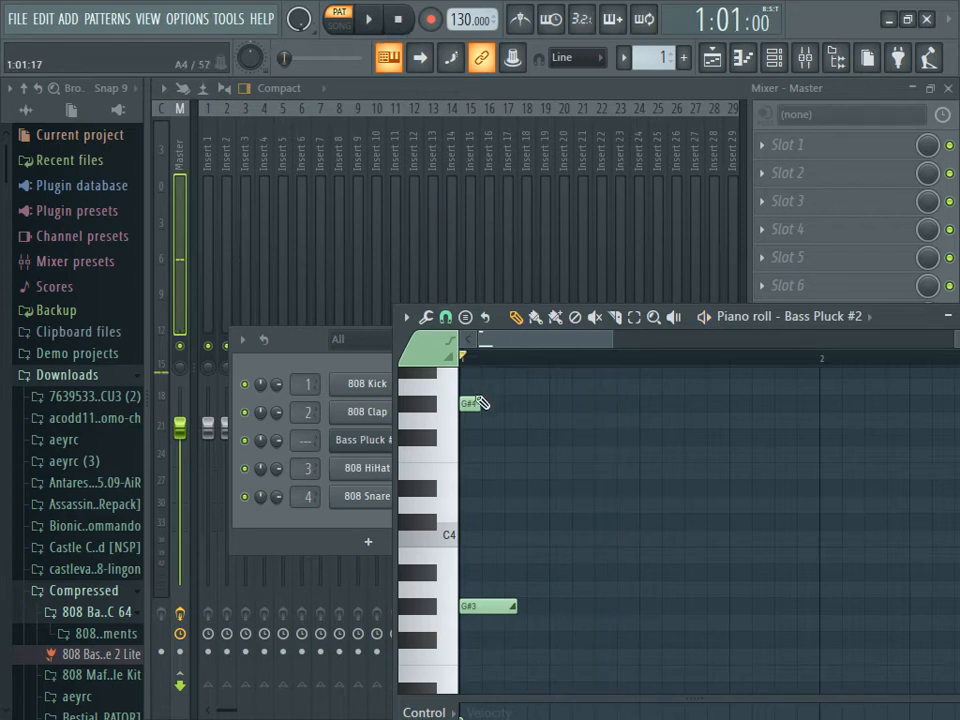
Step: Move the G#3 slide note to start almost four steps into bar 1 and stretch the G#4 note to about 0:15:02
{"action": "left_click_drag", "start_coordinate": [541, 606], "coordinate": [586, 606]}
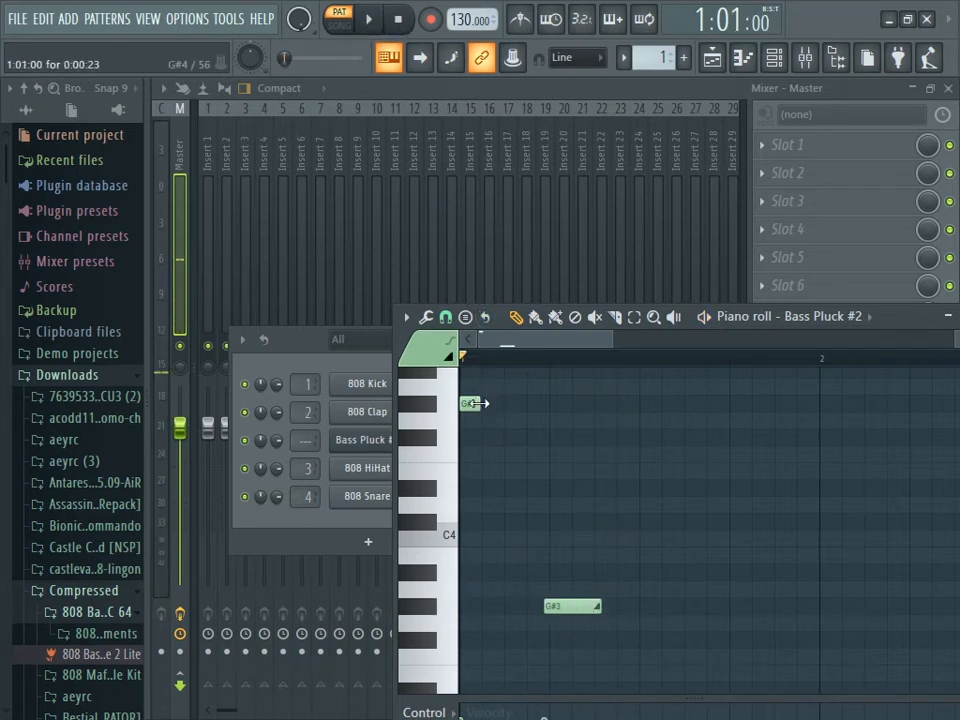
{"action": "left_click_drag", "start_coordinate": [489, 408], "coordinate": [527, 433]}
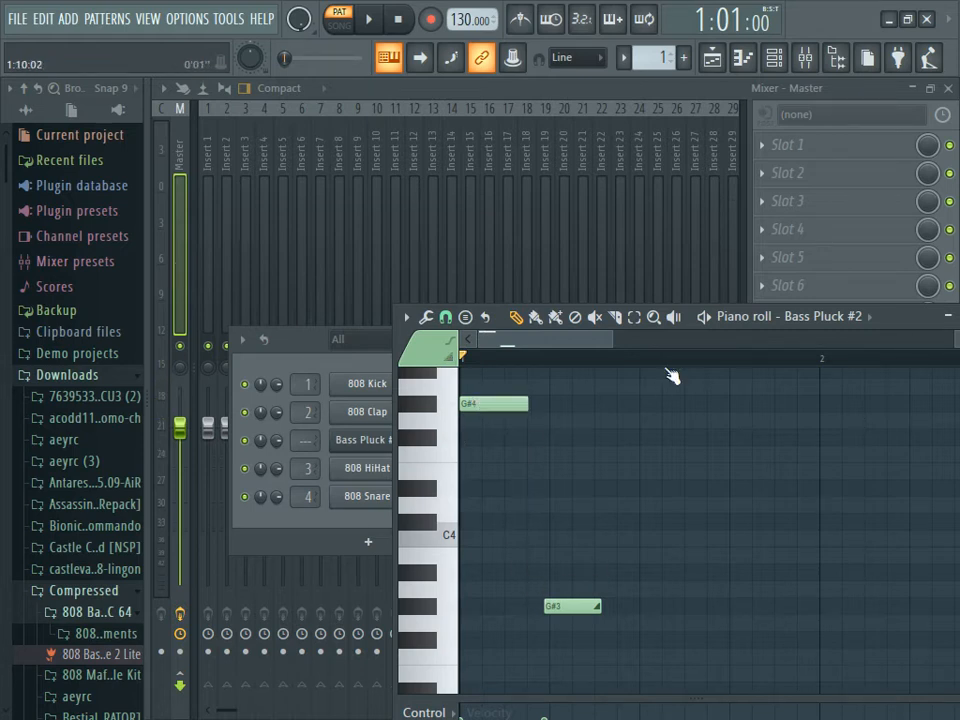
{"action": "left_click_drag", "start_coordinate": [526, 405], "coordinate": [793, 474]}
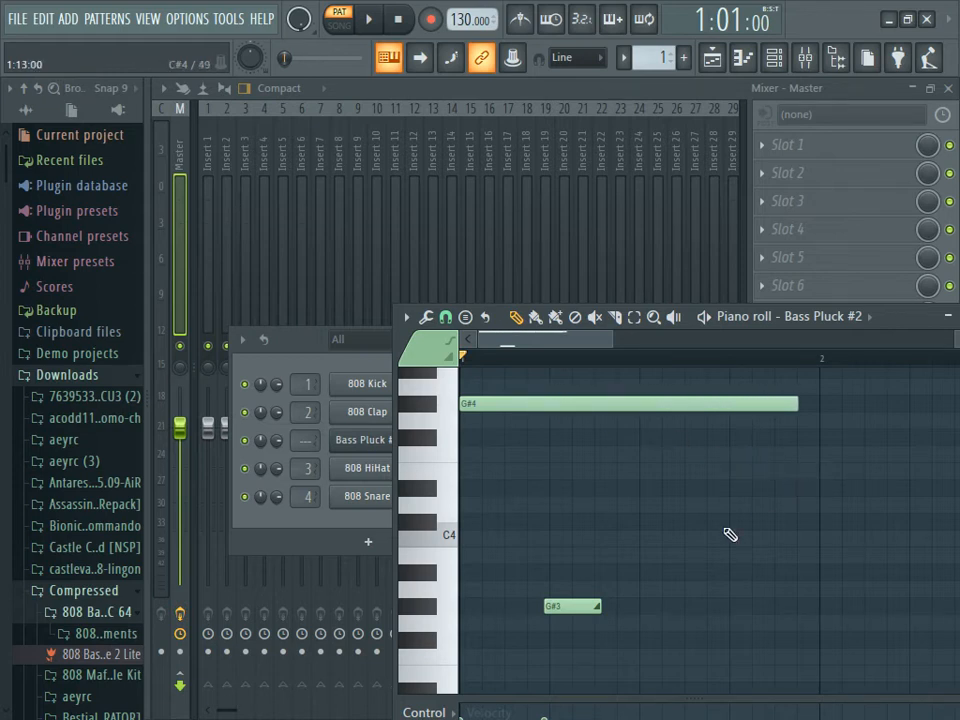
Step: Add a D#5 note at about 1:11:17 lasting about 0:03:14 and make it a slide note
{"action": "scroll", "coordinate": [750, 510], "scroll_direction": "up", "scroll_amount": 3}
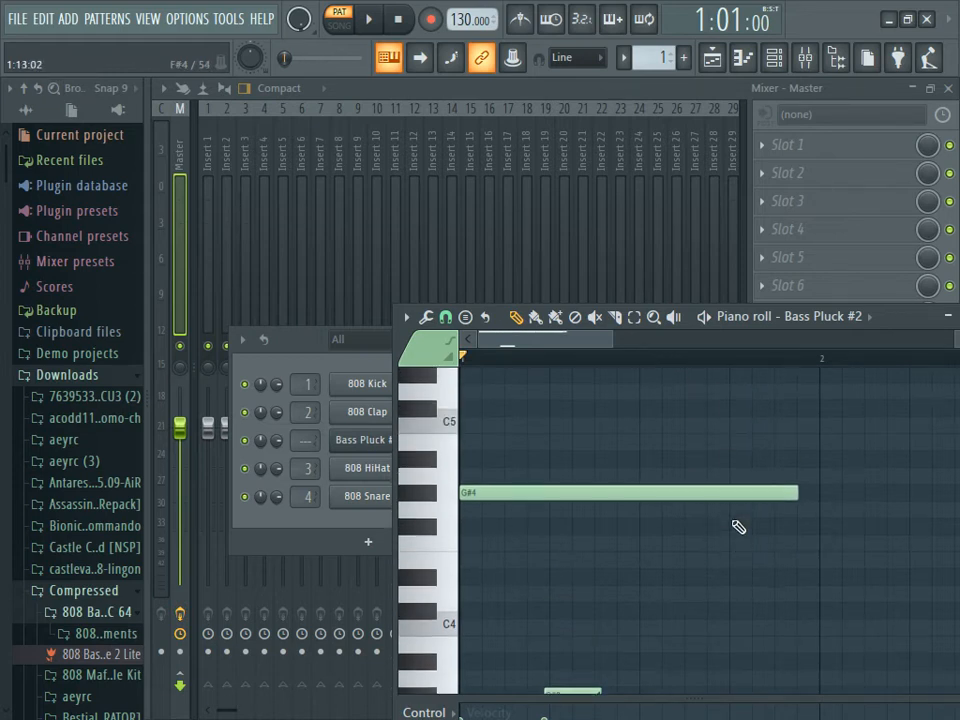
{"action": "left_click", "coordinate": [708, 389]}
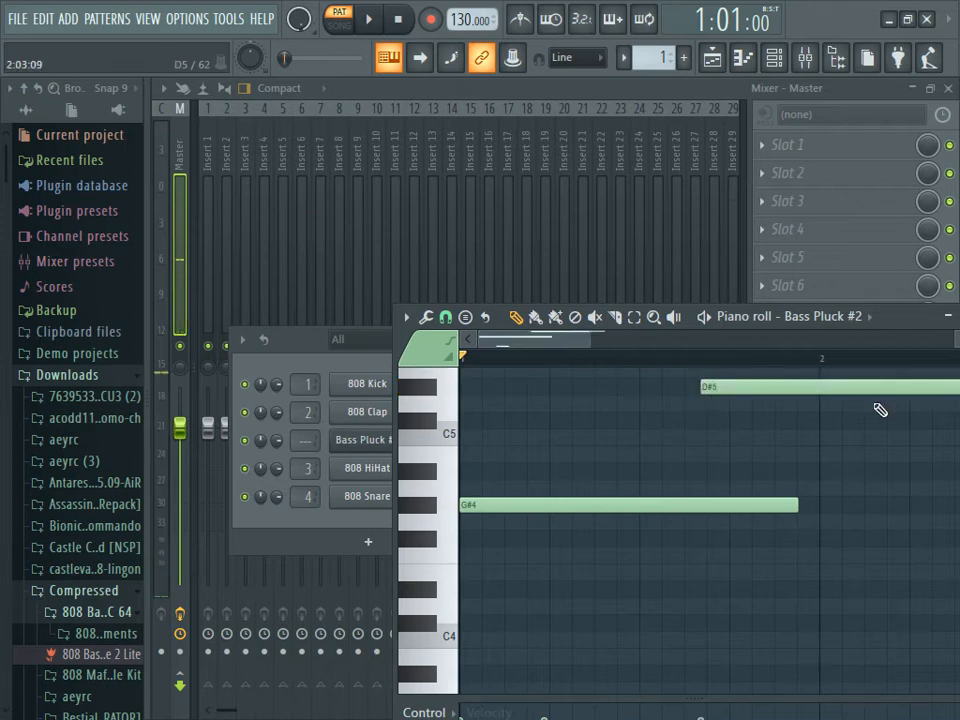
{"action": "left_click_drag", "start_coordinate": [506, 336], "coordinate": [729, 411]}
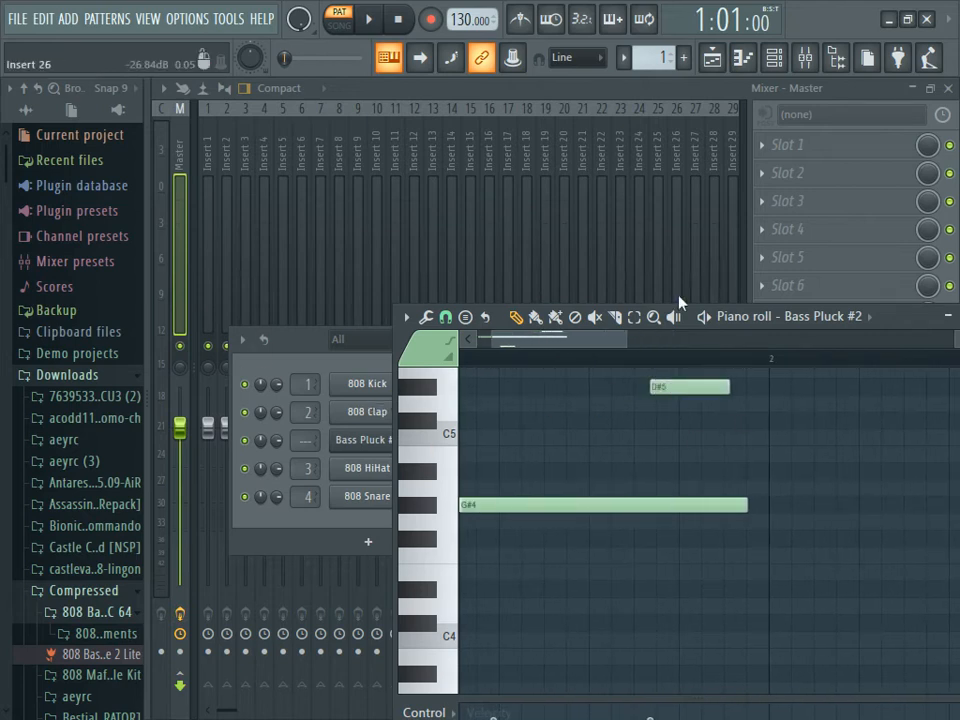
{"action": "double_click", "coordinate": [673, 386]}
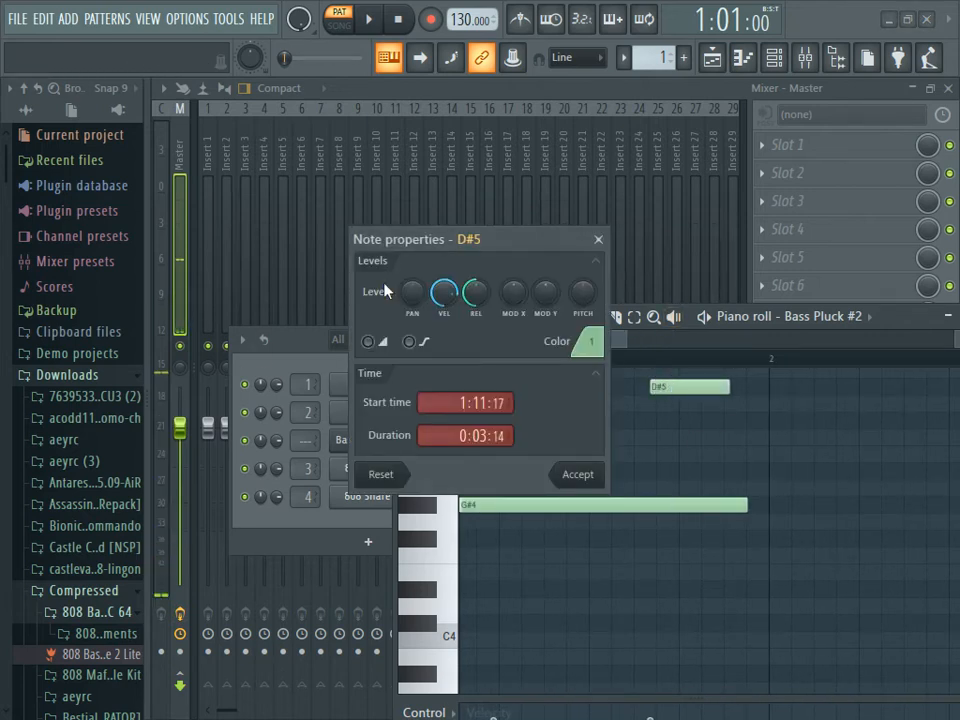
{"action": "left_click", "coordinate": [368, 341]}
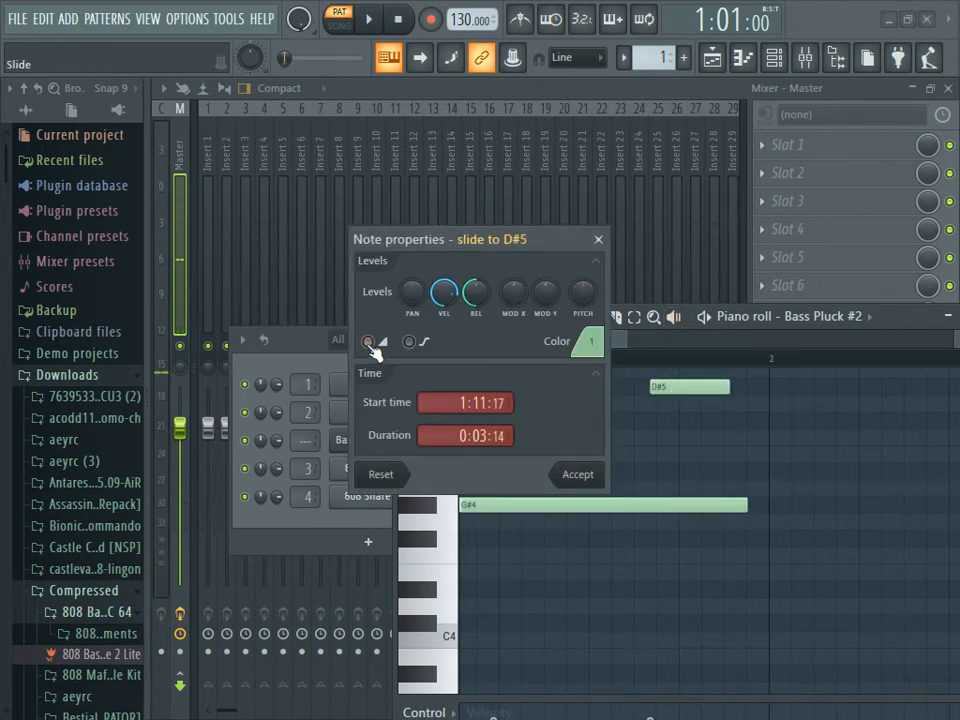
{"action": "left_click", "coordinate": [572, 476]}
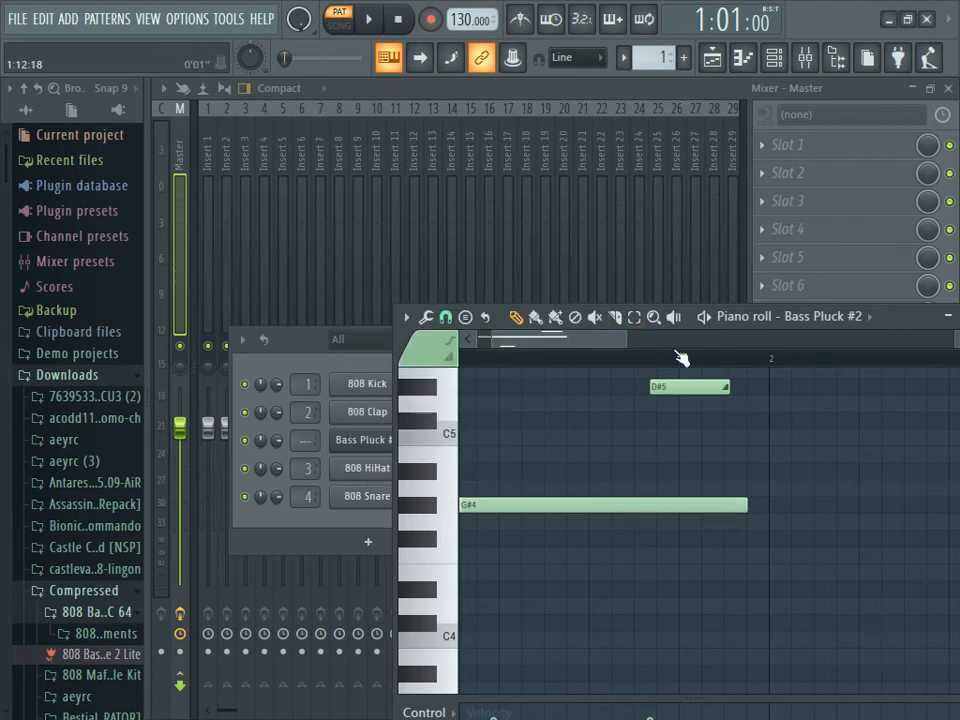
Step: Play the pattern, lengthen the D#5 slide note to about 0:04:06, and play the pattern again
{"action": "left_click", "coordinate": [370, 22]}
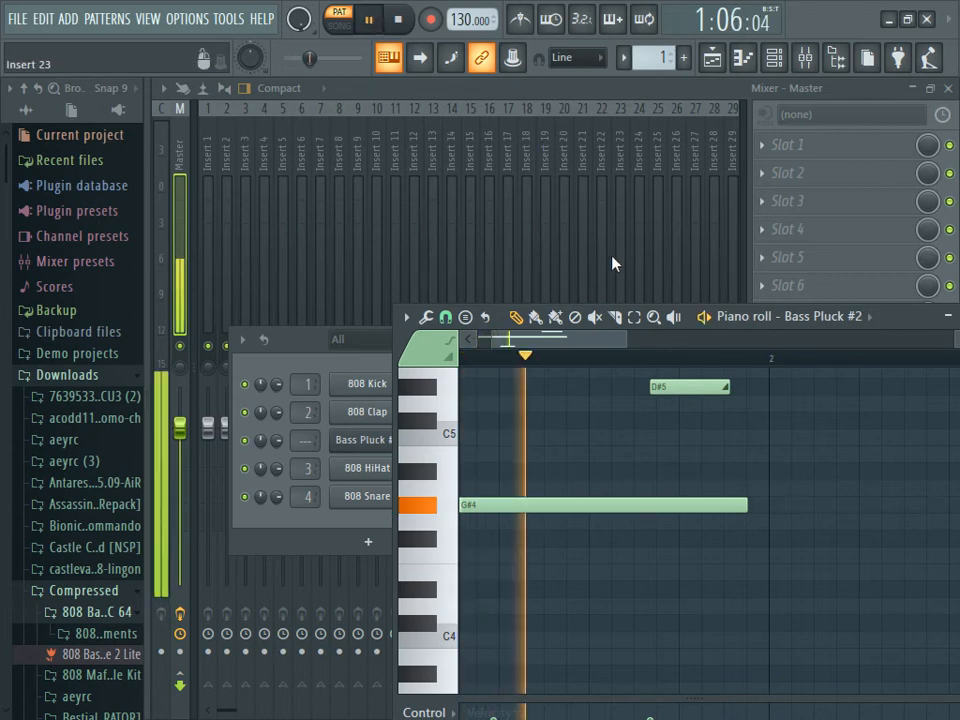
{"action": "left_click", "coordinate": [398, 20]}
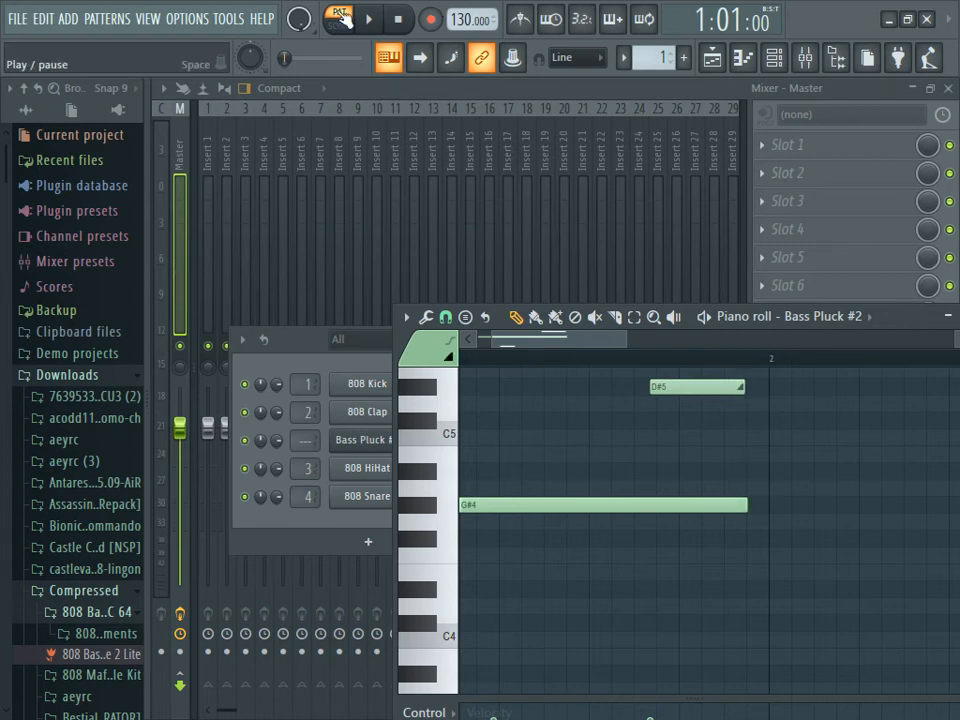
{"action": "left_click", "coordinate": [370, 32]}
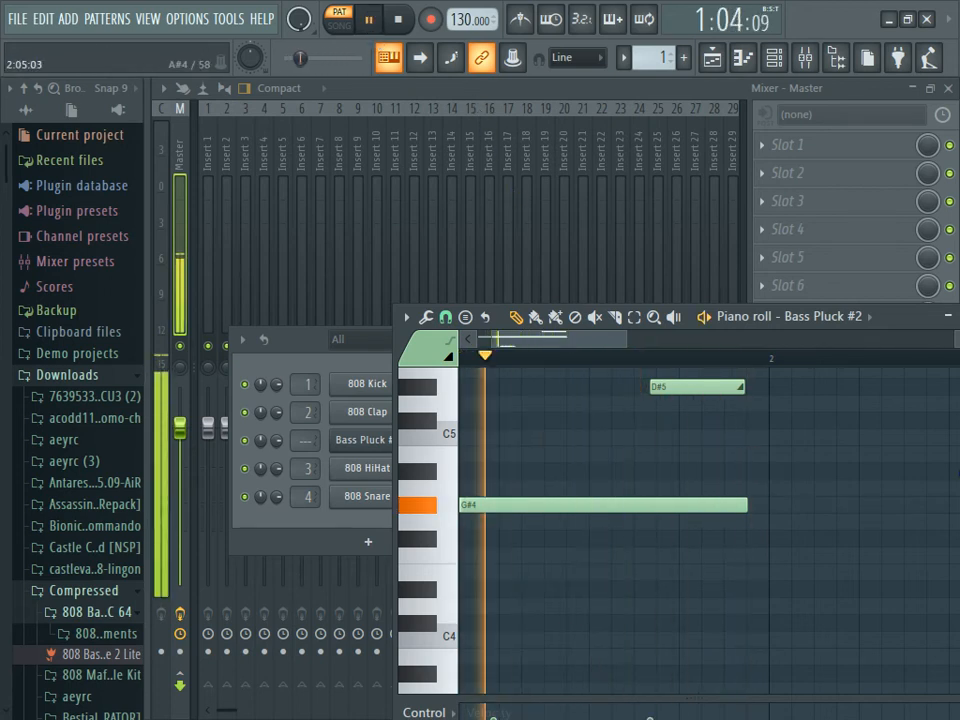
{"action": "key", "text": "space"}
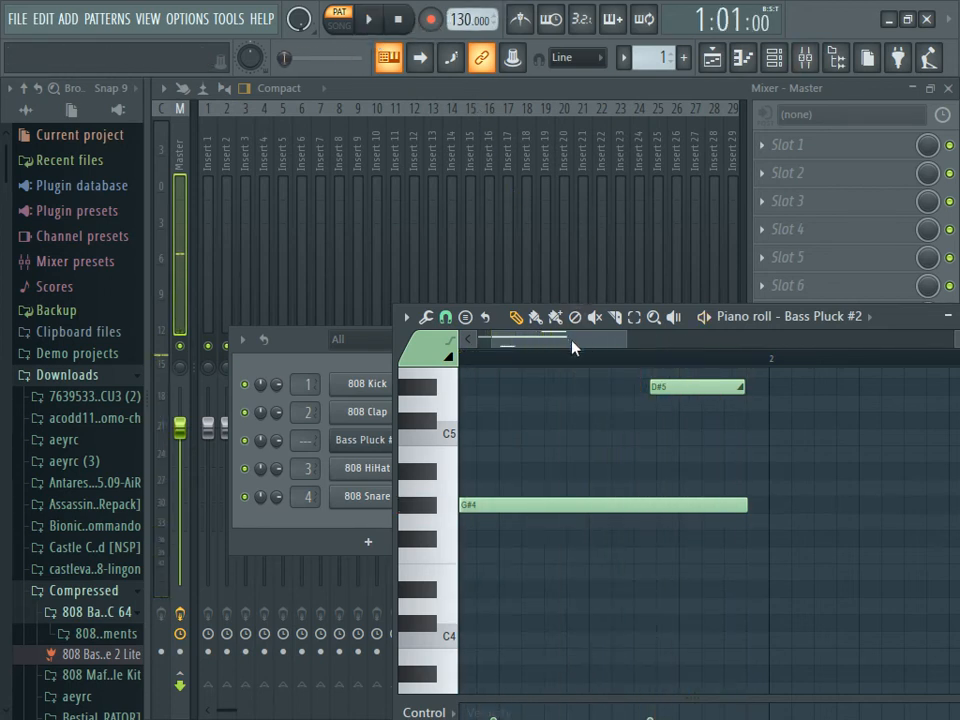
Step: Move the D#5 slide note to about 1:07:07, shorten the G#4 note to about 0:09:04, and play the pattern
{"action": "scroll", "coordinate": [590, 345], "scroll_direction": "down", "scroll_amount": 2}
{"action": "scroll", "coordinate": [590, 348], "scroll_direction": "up", "scroll_amount": 1}
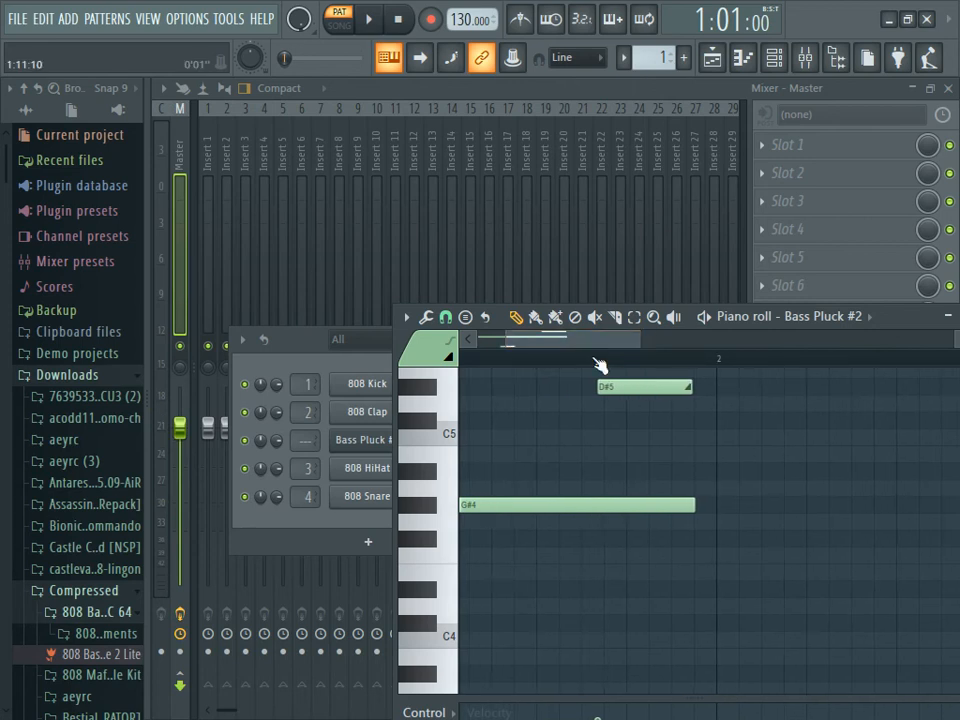
{"action": "left_click_drag", "start_coordinate": [613, 386], "coordinate": [560, 384]}
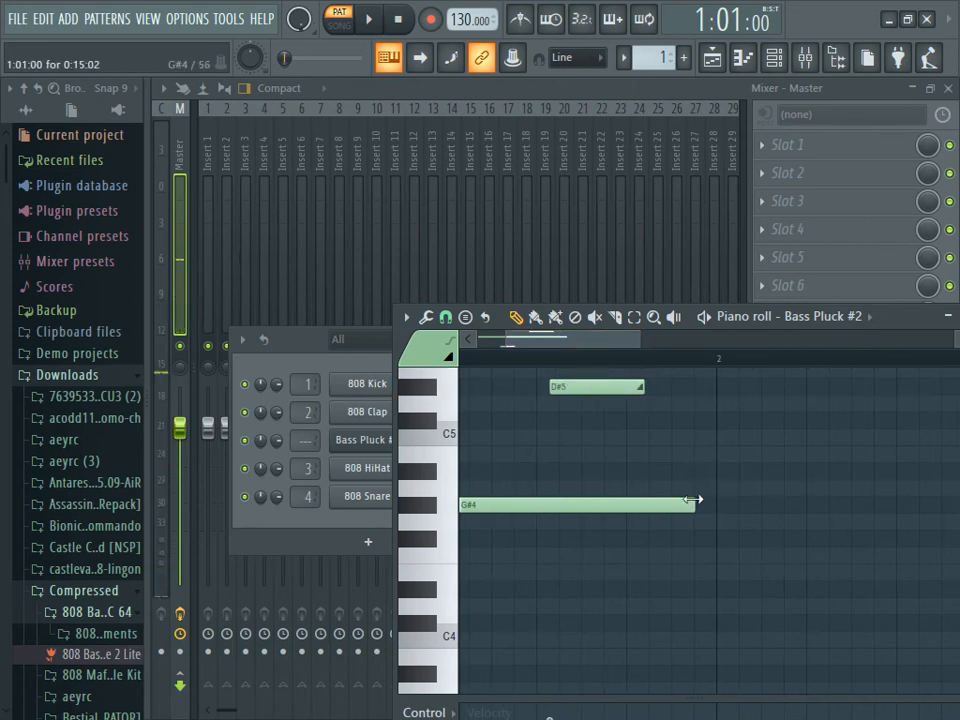
{"action": "left_click_drag", "start_coordinate": [695, 504], "coordinate": [562, 504]}
{"action": "left_click_drag", "start_coordinate": [572, 389], "coordinate": [521, 388]}
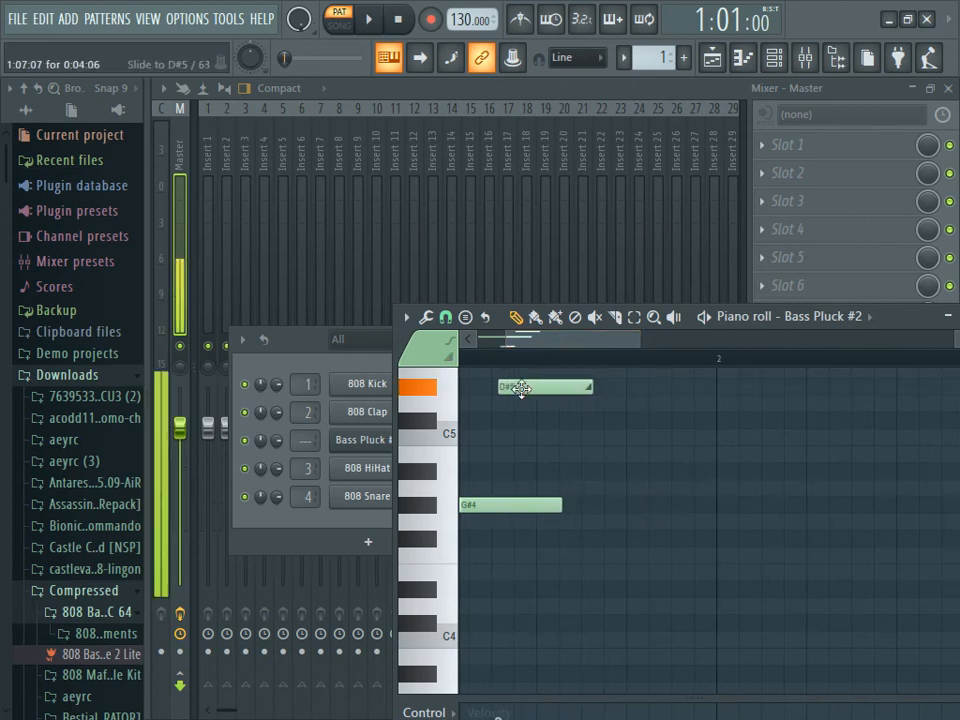
{"action": "left_click_drag", "start_coordinate": [574, 335], "coordinate": [535, 336]}
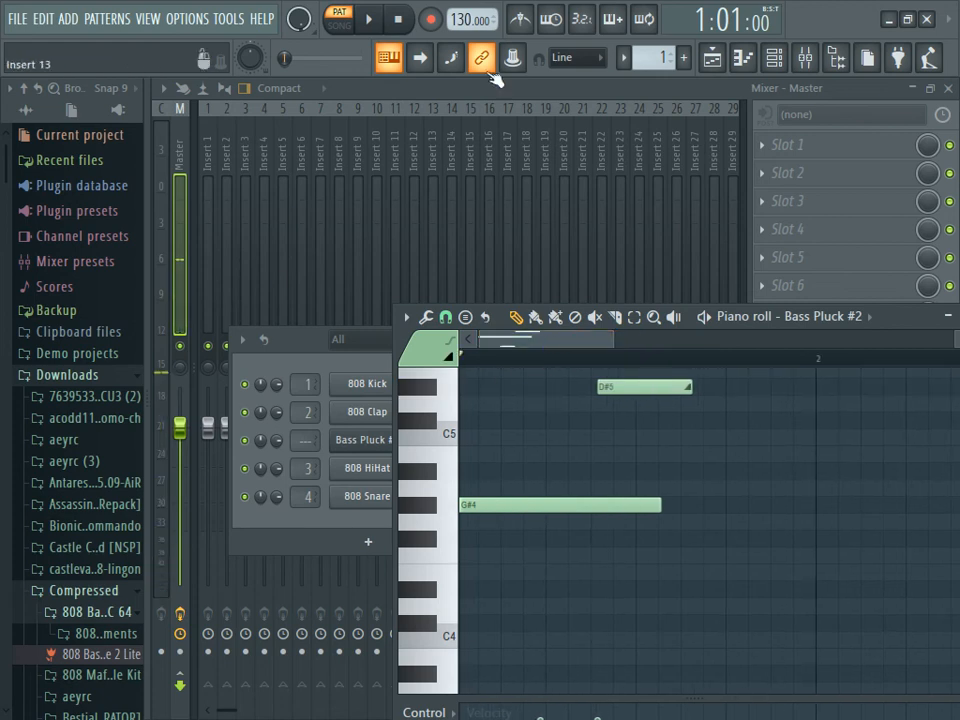
{"action": "left_click", "coordinate": [369, 20]}
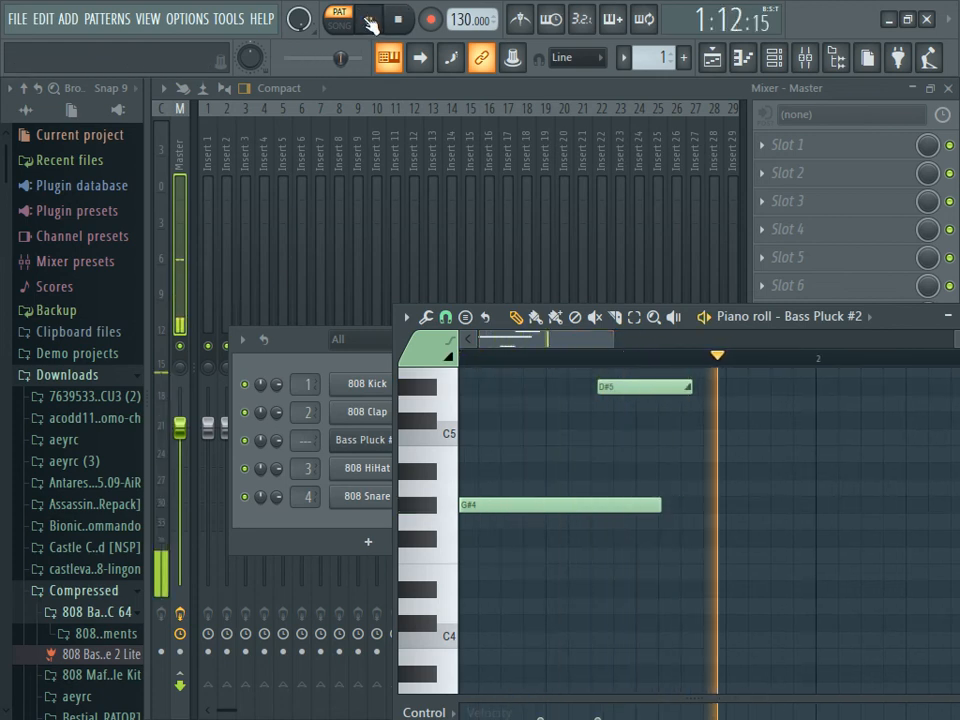
{"action": "key", "text": "space"}
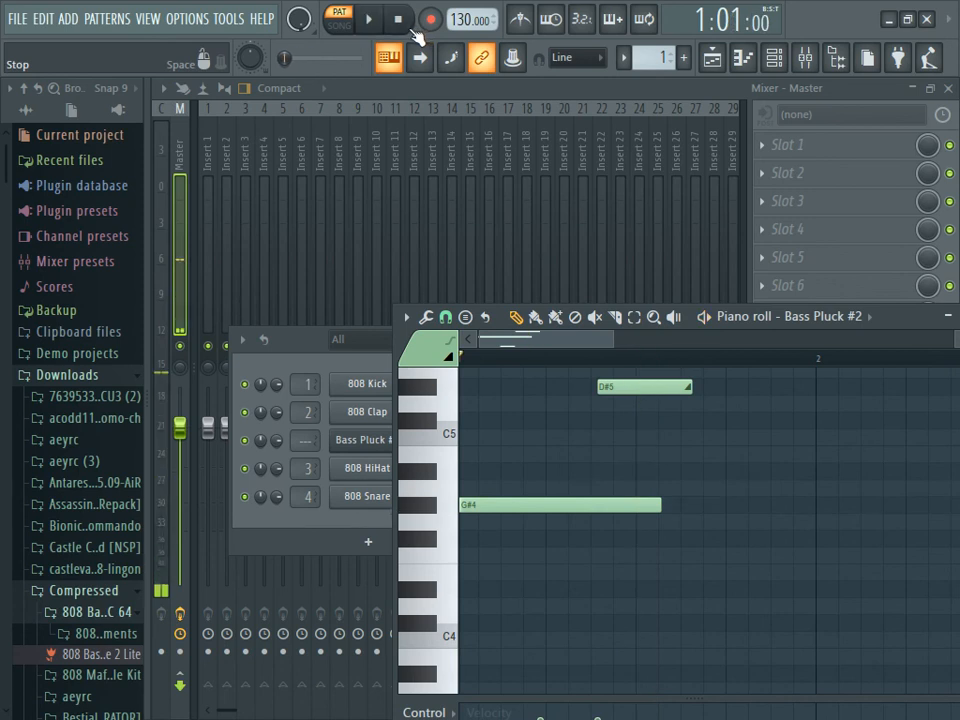
{"action": "scroll", "coordinate": [561, 400], "scroll_direction": "down", "scroll_amount": 2}
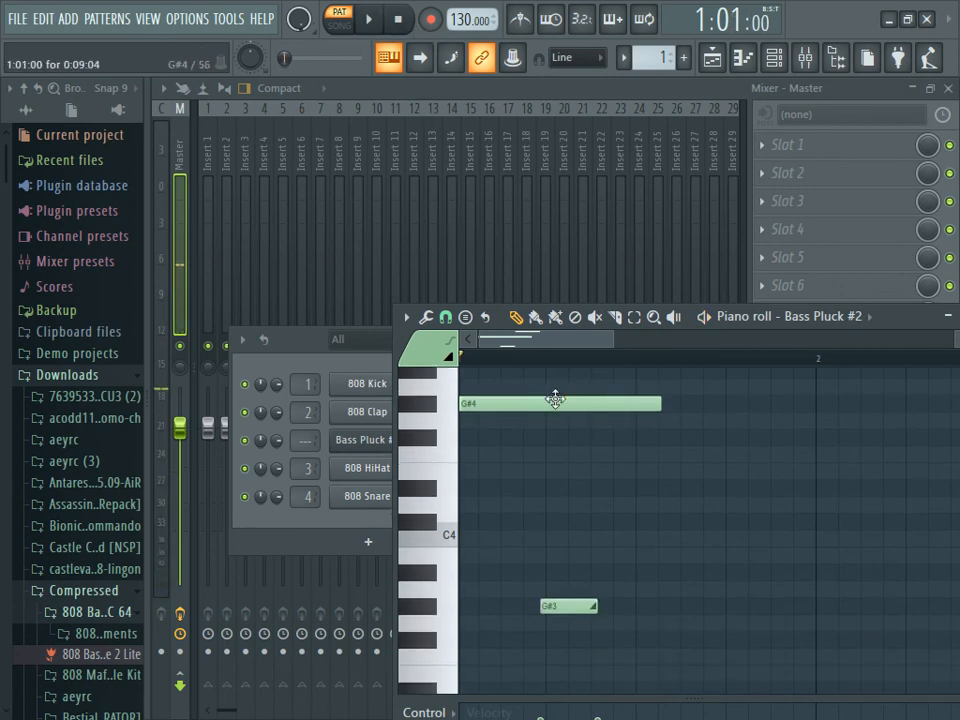